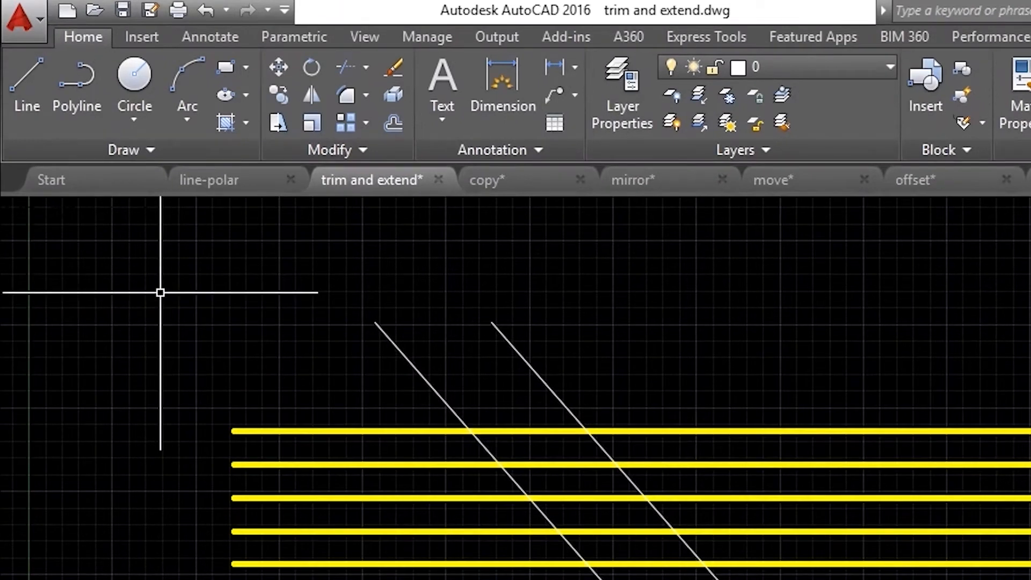
Step: Start the Trim command with the five yellow horizontal lines and both white diagonal lines as cutting edges
{"action": "left_click", "coordinate": [71, 126]}
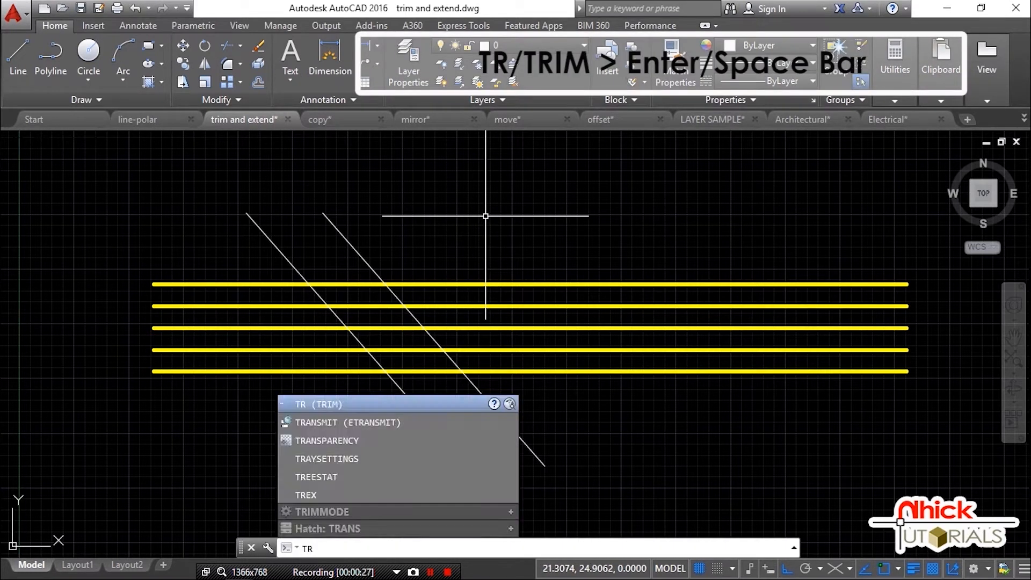
{"action": "type", "text": "IM"}
{"action": "key", "text": "Return"}
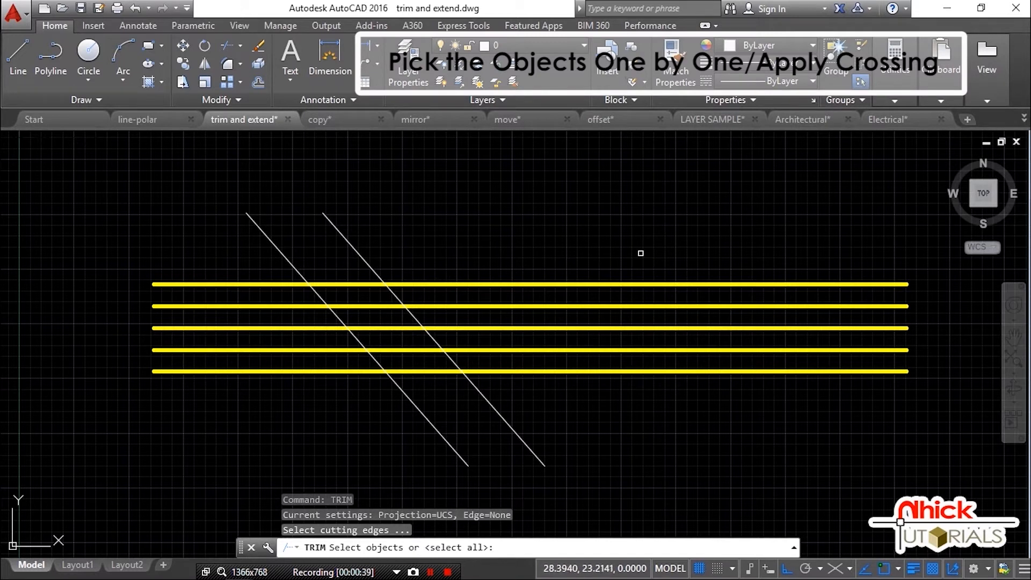
{"action": "left_click", "coordinate": [704, 232]}
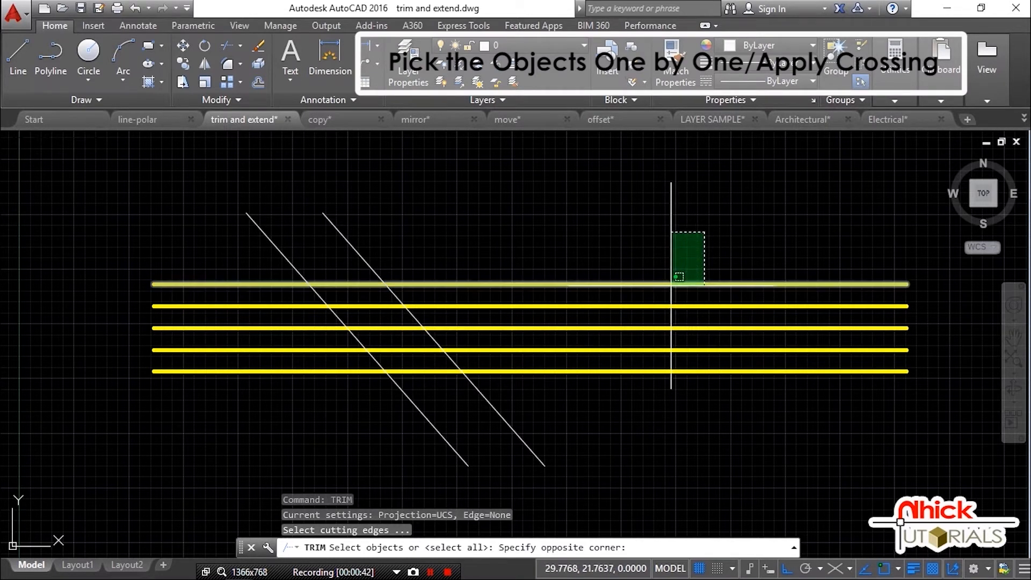
{"action": "left_click", "coordinate": [624, 389]}
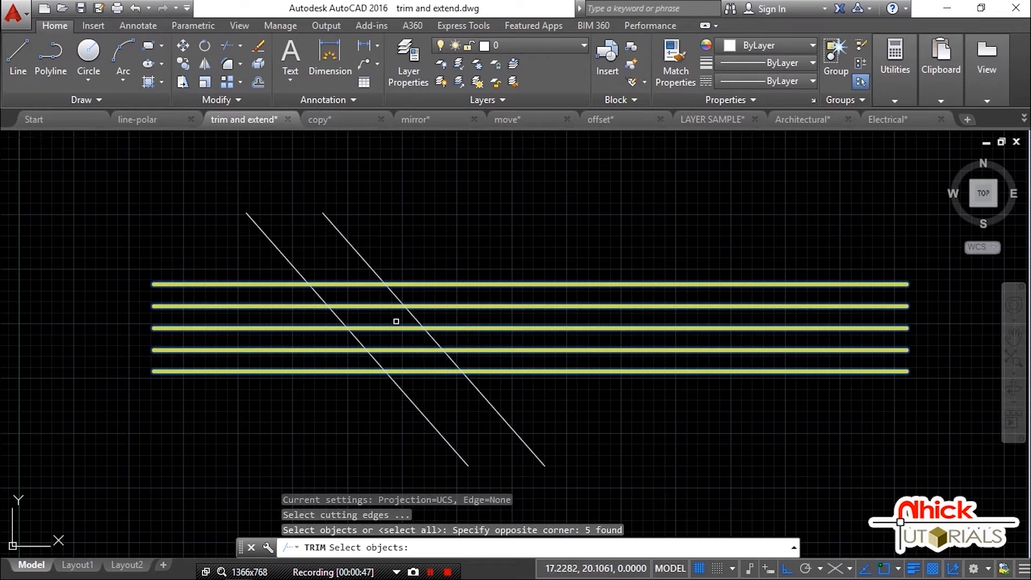
{"action": "left_click", "coordinate": [365, 260]}
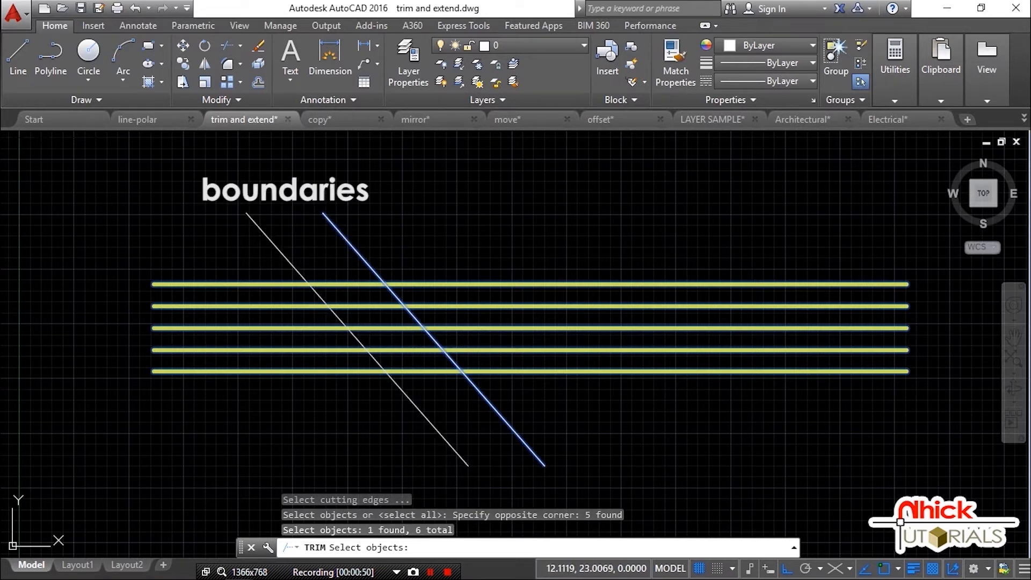
{"action": "left_click", "coordinate": [284, 258]}
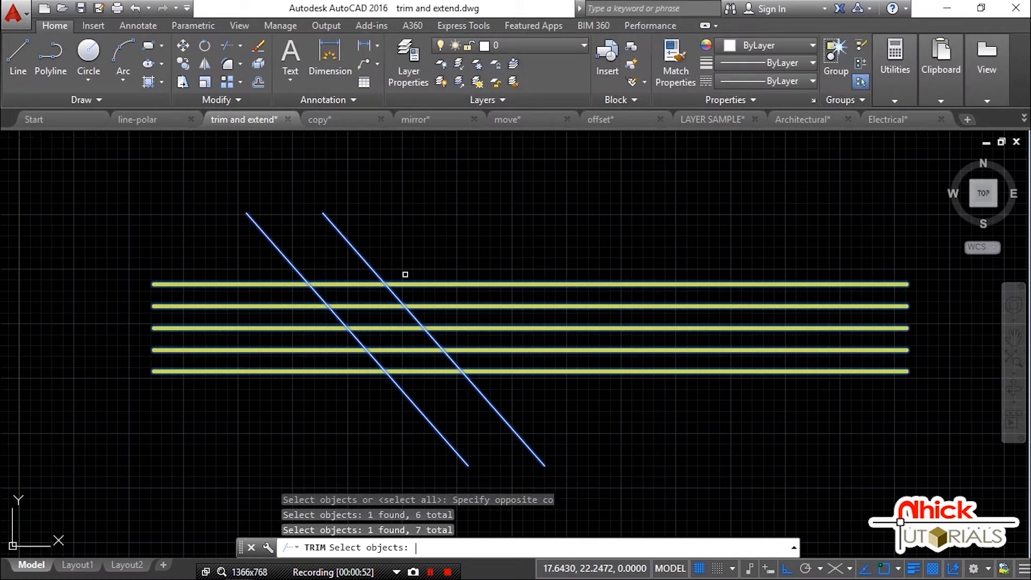
{"action": "key", "text": "Return"}
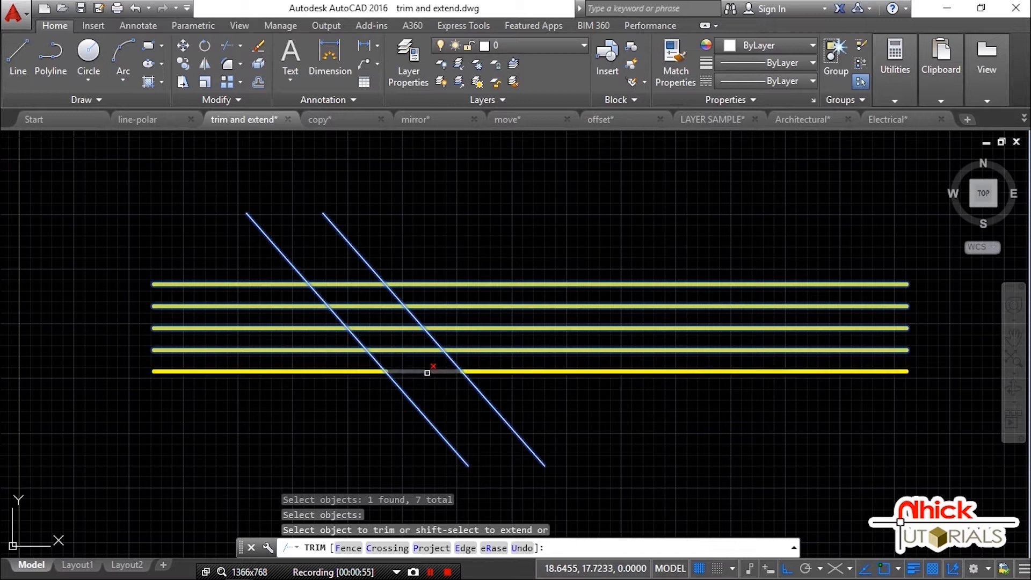
Step: Trim away the segments of all five yellow lines between the two diagonal lines and end the command
{"action": "left_click", "coordinate": [427, 371]}
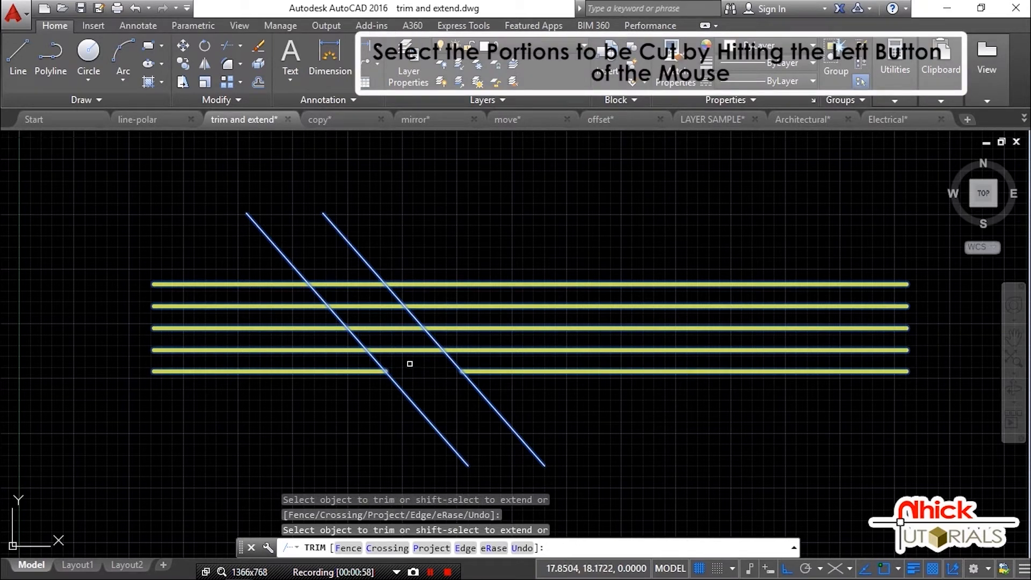
{"action": "scroll", "coordinate": [409, 363], "scroll_direction": "up", "scroll_amount": 2}
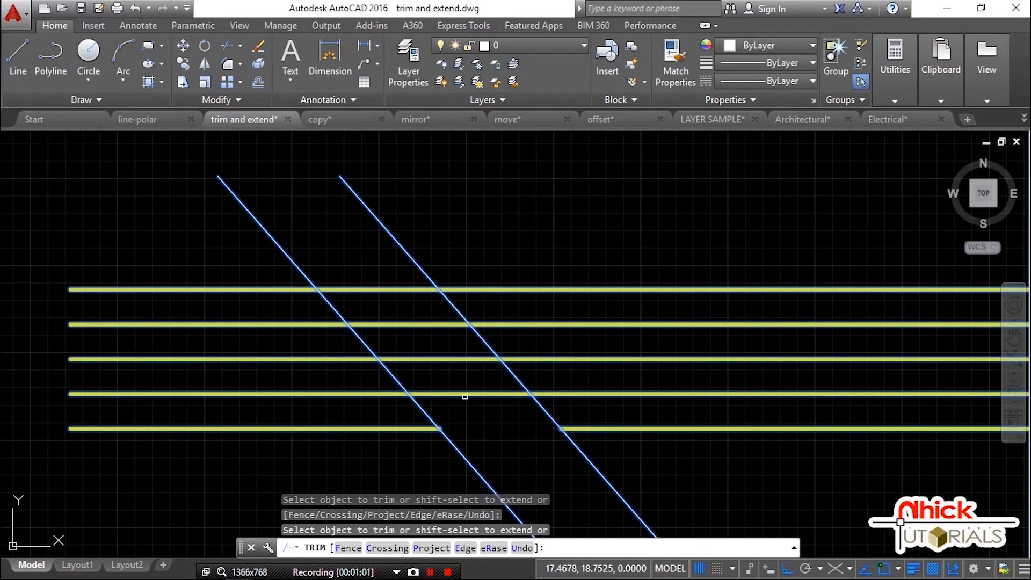
{"action": "left_click", "coordinate": [462, 395]}
{"action": "left_click", "coordinate": [430, 369]}
{"action": "left_click", "coordinate": [404, 287]}
{"action": "scroll", "coordinate": [419, 340], "scroll_direction": "down", "scroll_amount": 2}
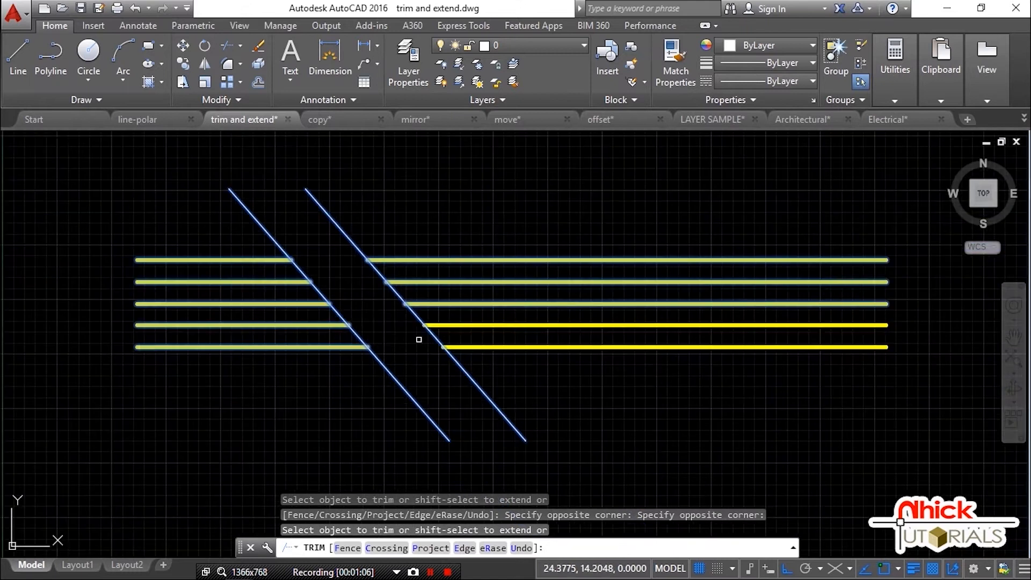
{"action": "middle_click_drag", "start_coordinate": [478, 363], "coordinate": [456, 387]}
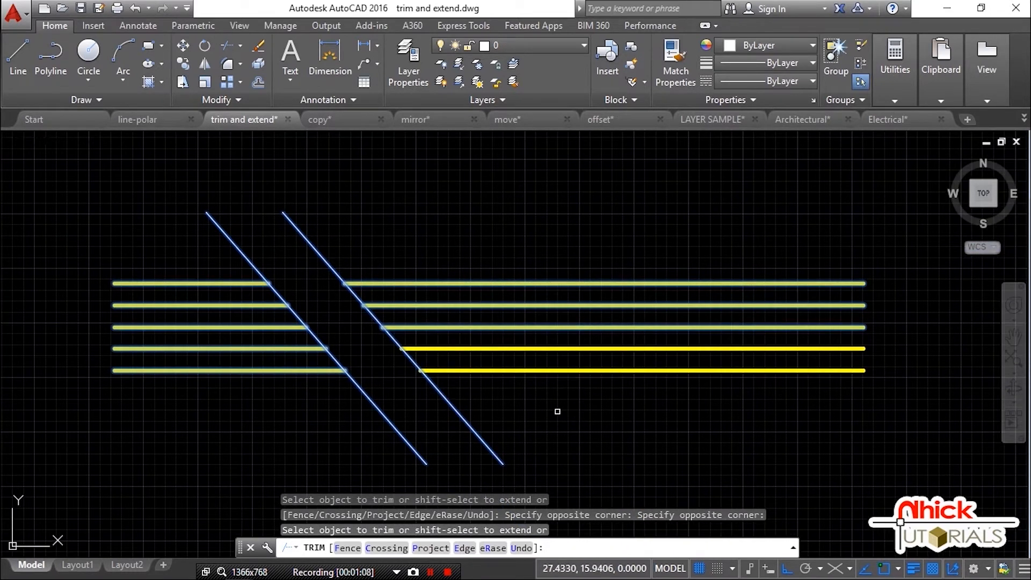
{"action": "middle_click_drag", "start_coordinate": [518, 411], "coordinate": [529, 411]}
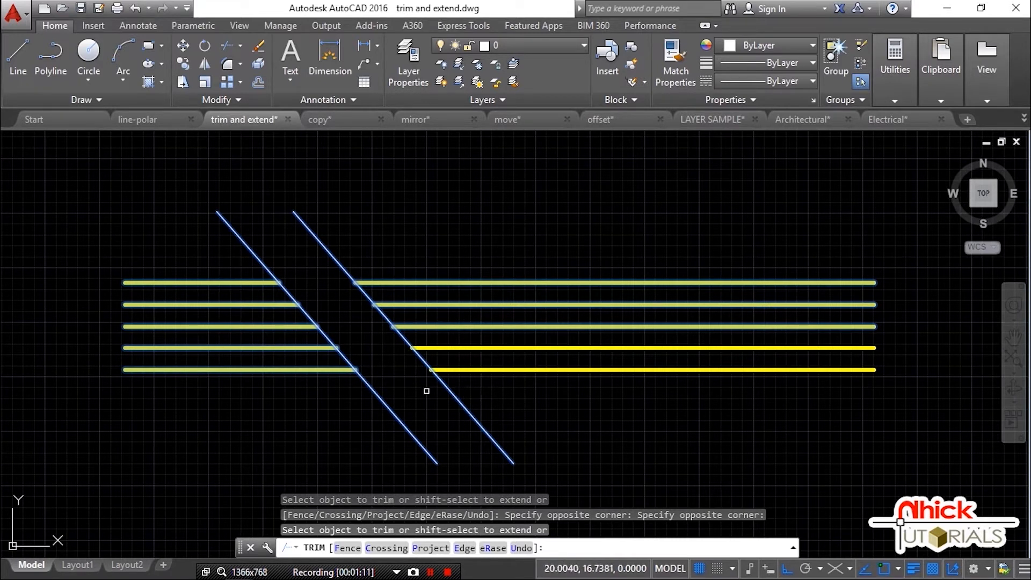
{"action": "key", "text": "Escape"}
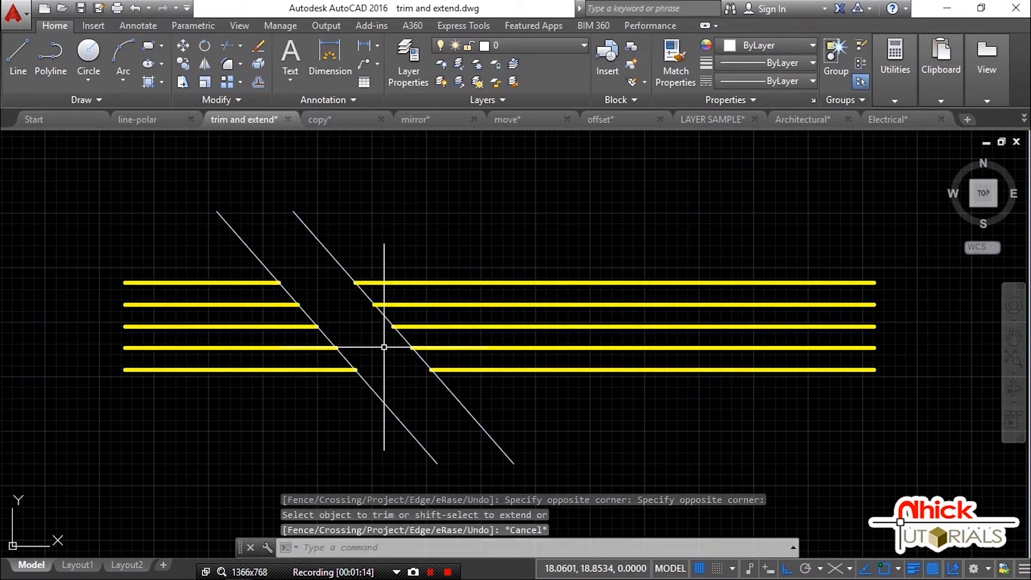
Step: Undo the trimming of the yellow lines
{"action": "mouse_move", "coordinate": [424, 355]}
{"action": "middle_mouse_down"}
{"action": "mouse_move", "coordinate": [472, 364]}
{"action": "mouse_move", "coordinate": [450, 347]}
{"action": "middle_mouse_up"}
{"action": "key", "text": "ctrl+z"}
{"action": "key", "text": "ctrl+z"}
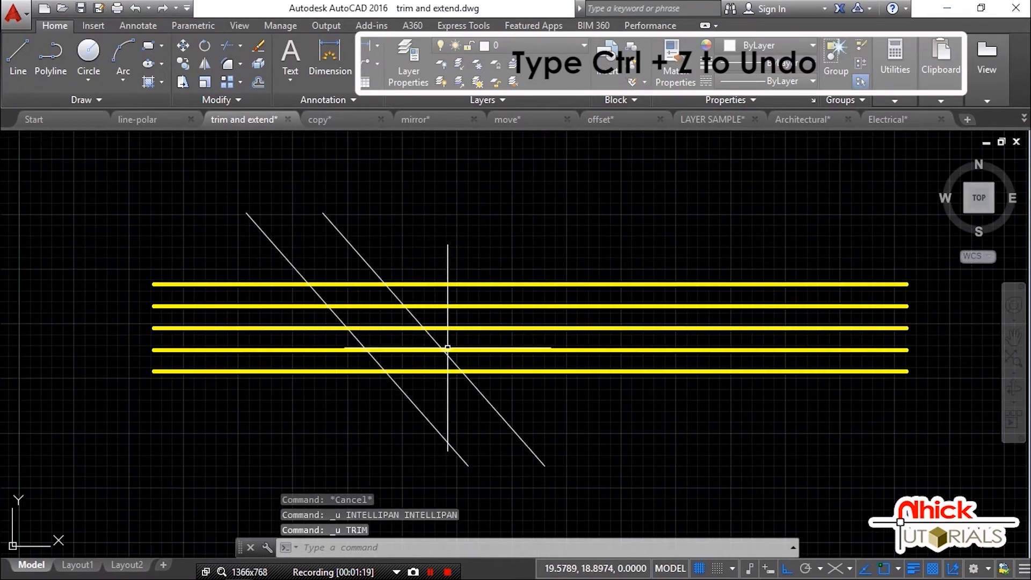
Step: Trim the lowest two yellow lines between the diagonals, using all objects as cutting edges
{"action": "middle_click_drag", "start_coordinate": [430, 340], "coordinate": [461, 343]}
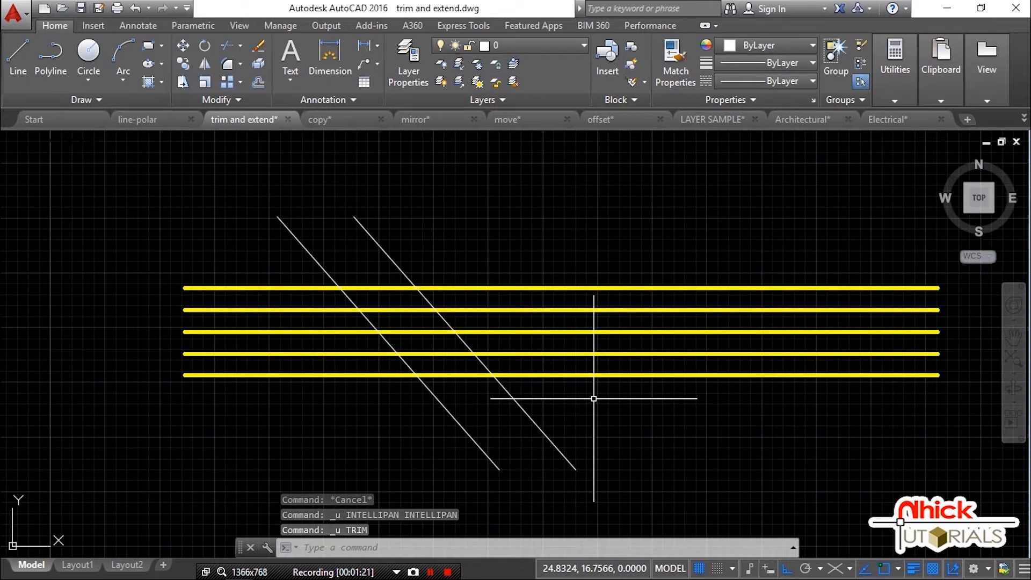
{"action": "type", "text": "TR"}
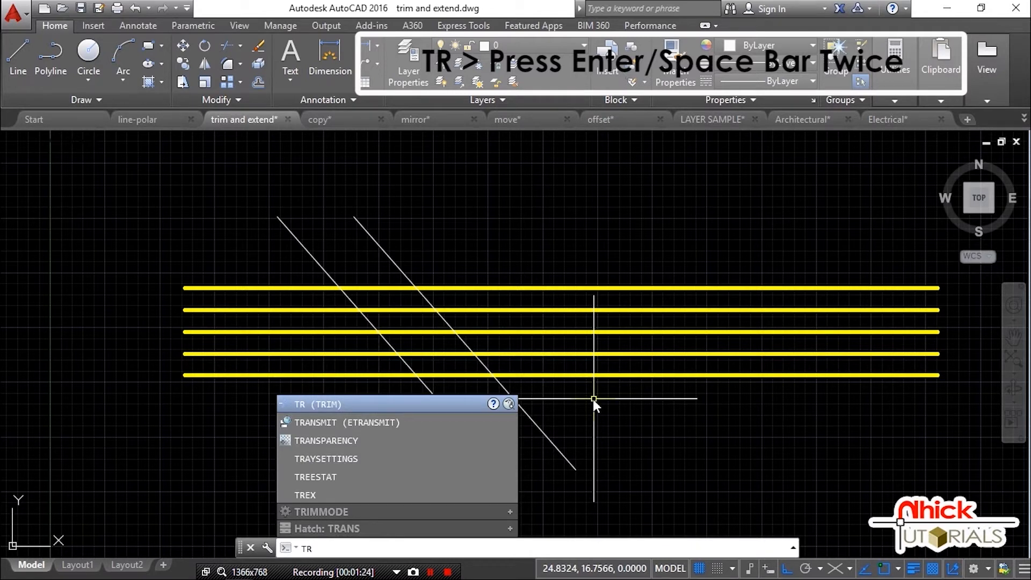
{"action": "key", "text": "Return"}
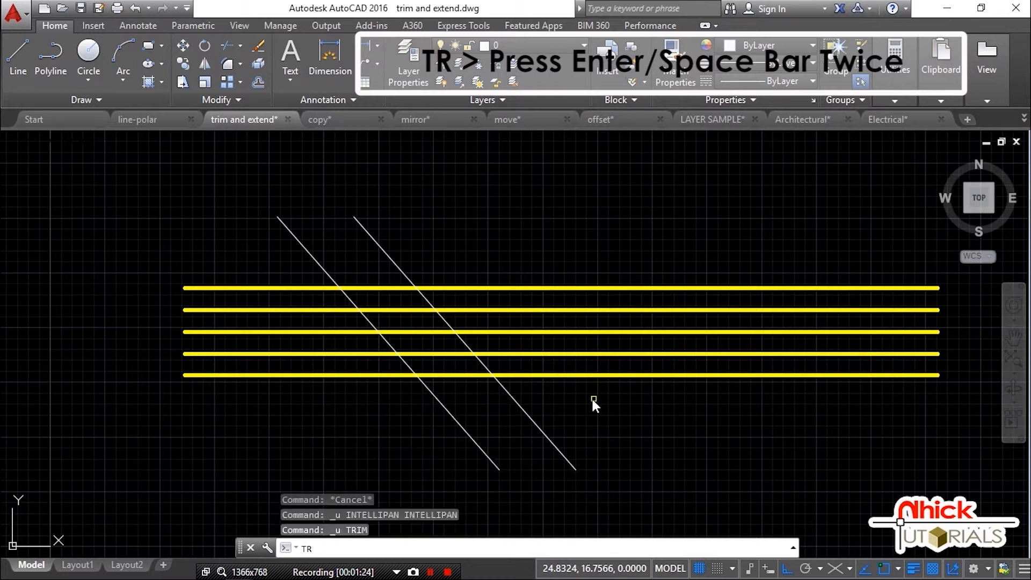
{"action": "key", "text": "Return"}
{"action": "key", "text": "Return"}
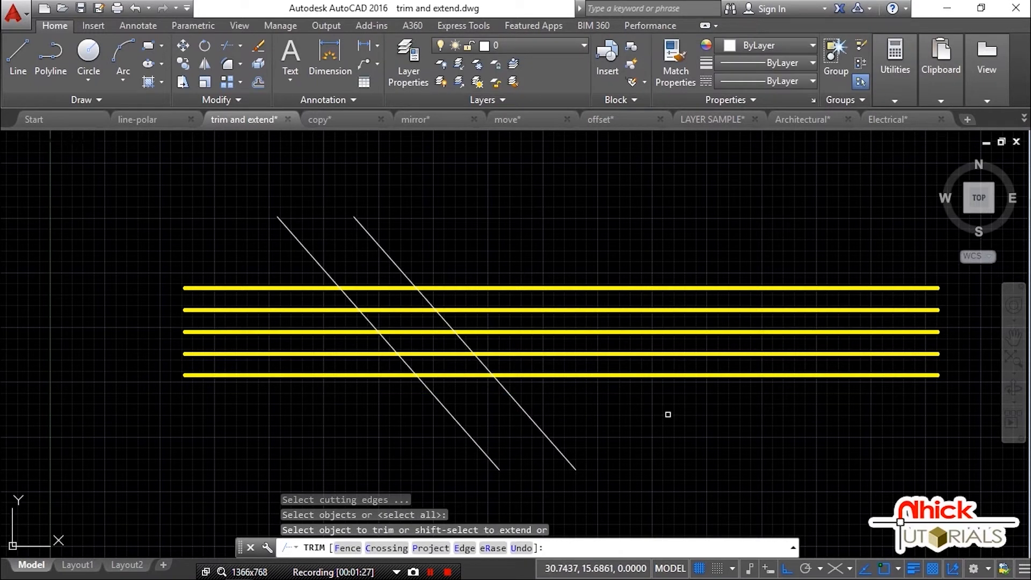
{"action": "scroll", "coordinate": [430, 365], "scroll_direction": "up", "scroll_amount": 5}
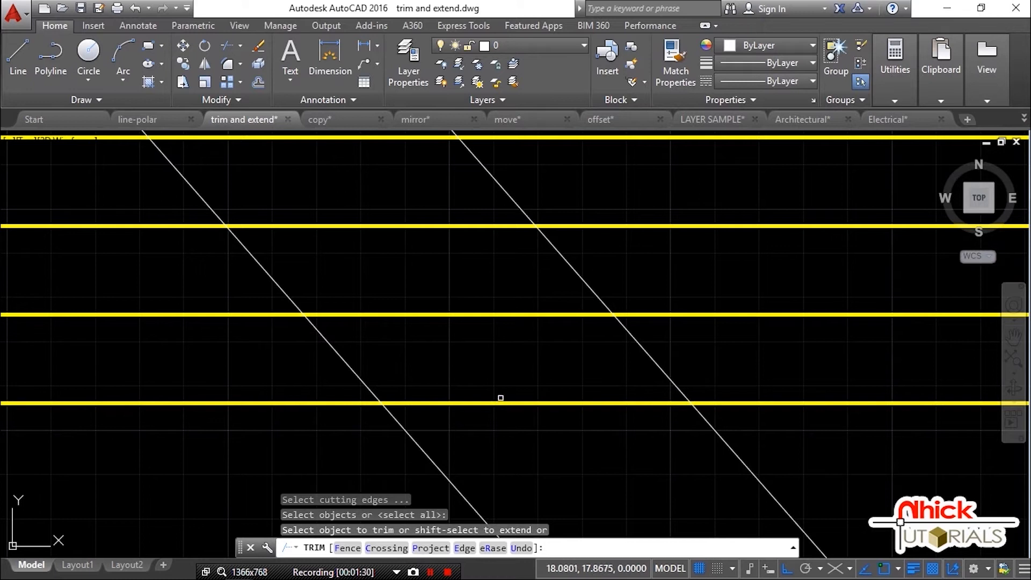
{"action": "left_click", "coordinate": [503, 404]}
{"action": "left_click", "coordinate": [484, 313]}
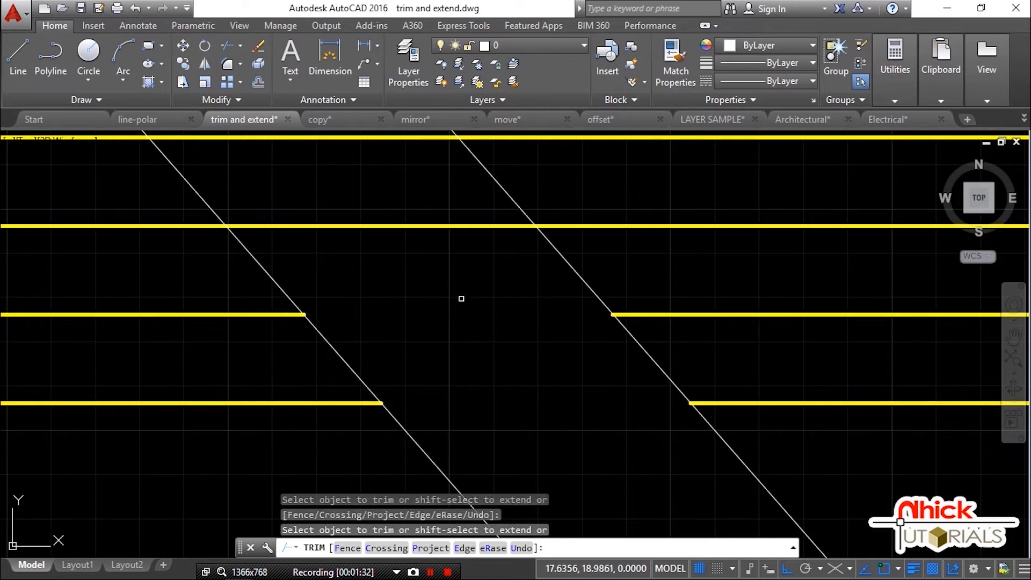
Step: Trim the remaining three yellow lines between the diagonals with crossing selections and end the command
{"action": "scroll", "coordinate": [462, 298], "scroll_direction": "down", "scroll_amount": 2}
{"action": "left_click", "coordinate": [533, 367]}
{"action": "left_click", "coordinate": [534, 360]}
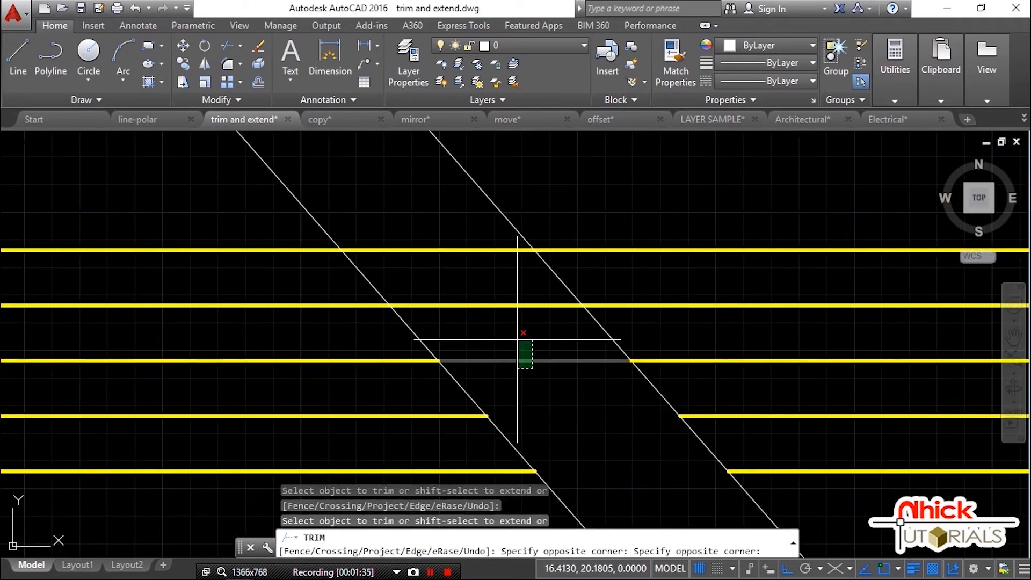
{"action": "left_click", "coordinate": [487, 320]}
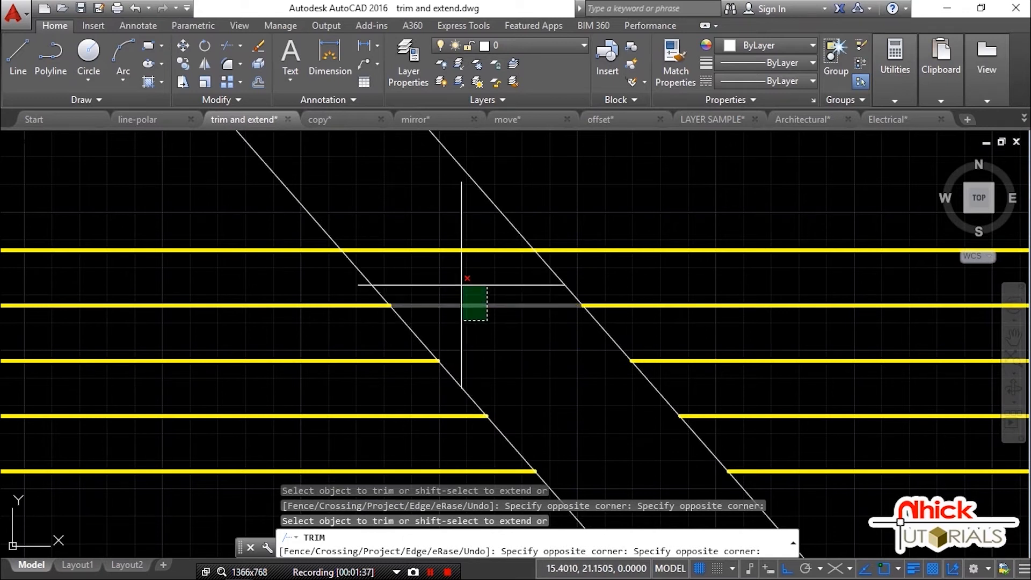
{"action": "left_click", "coordinate": [427, 203]}
{"action": "scroll", "coordinate": [491, 322], "scroll_direction": "down", "scroll_amount": 3}
{"action": "middle_click_drag", "start_coordinate": [571, 353], "coordinate": [534, 341]}
{"action": "left_click", "coordinate": [527, 330]}
{"action": "key", "text": "Escape"}
{"action": "key", "text": "Escape"}
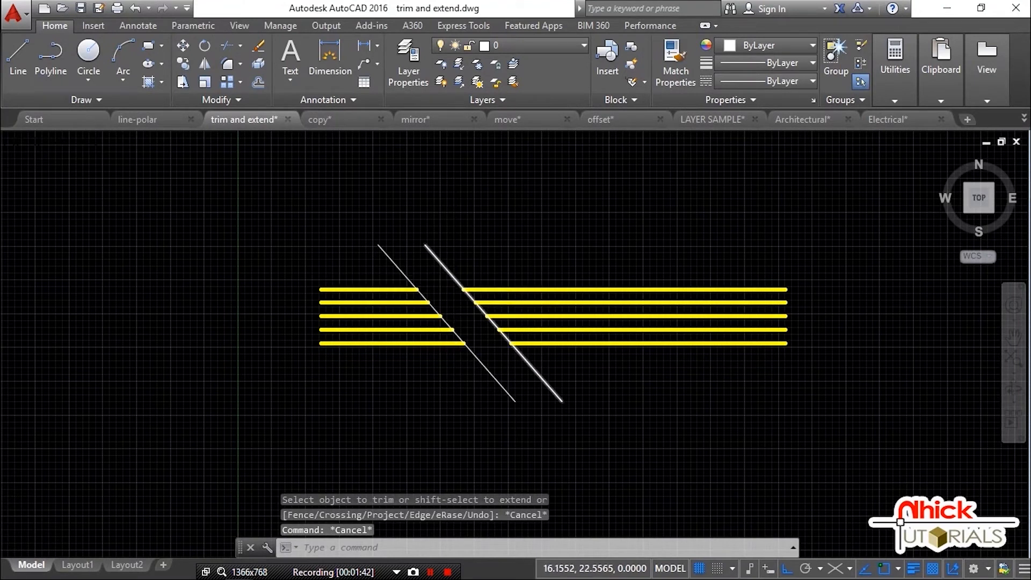
Step: Start the Extend command with the left diagonal line and the topmost right-hand yellow line as boundary edges
{"action": "scroll", "coordinate": [445, 280], "scroll_direction": "up", "scroll_amount": 2}
{"action": "middle_click_drag", "start_coordinate": [506, 299], "coordinate": [453, 278]}
{"action": "scroll", "coordinate": [452, 279], "scroll_direction": "up", "scroll_amount": 2}
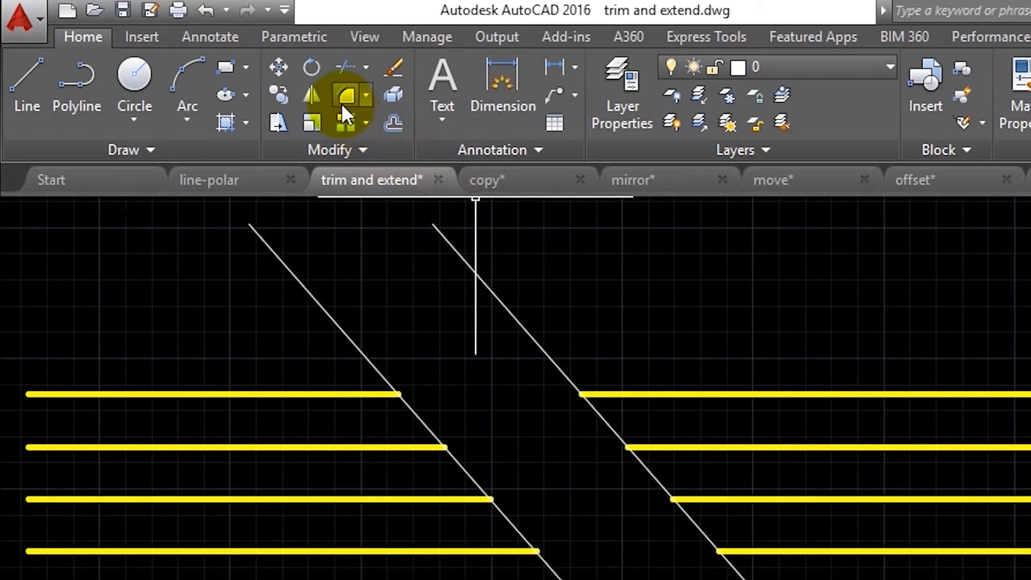
{"action": "left_click", "coordinate": [363, 68]}
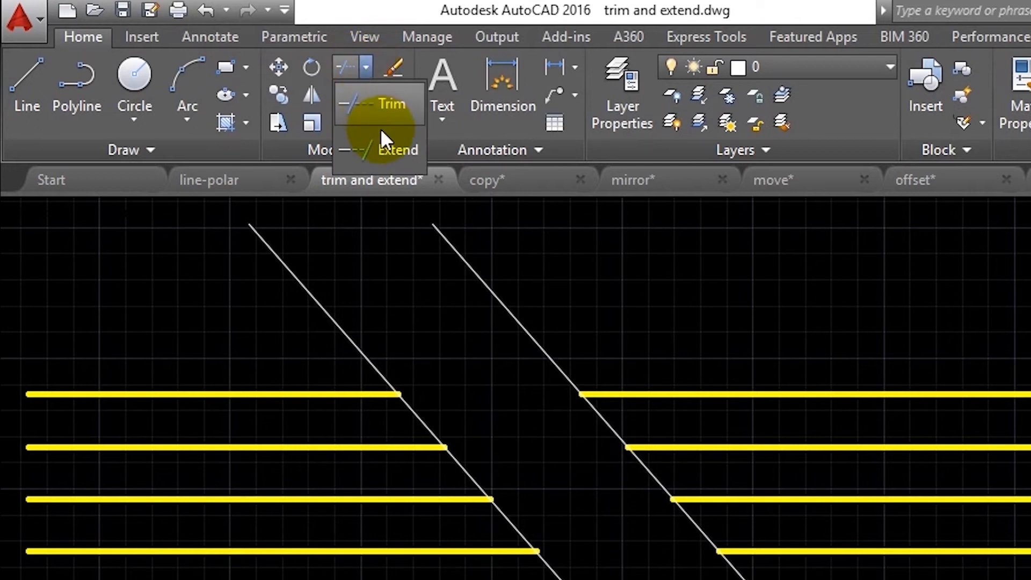
{"action": "left_click", "coordinate": [393, 153]}
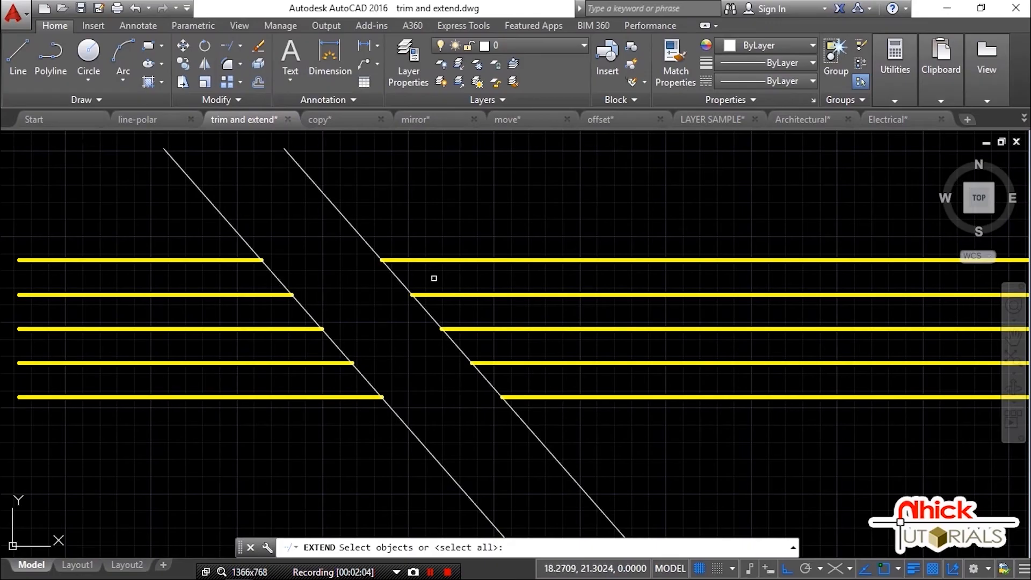
{"action": "scroll", "coordinate": [388, 255], "scroll_direction": "down", "scroll_amount": 2}
{"action": "left_click", "coordinate": [388, 256]}
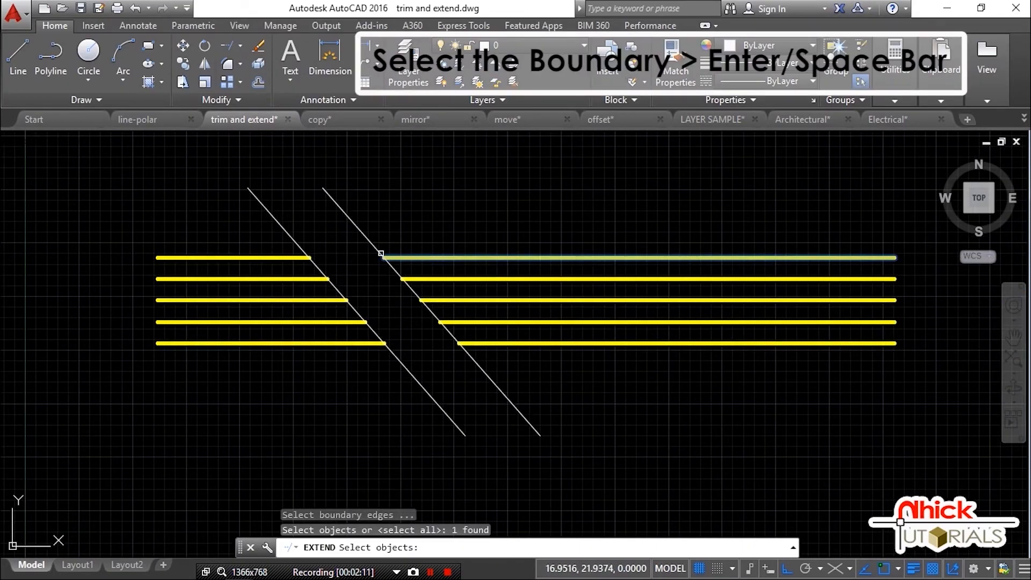
{"action": "left_click", "coordinate": [275, 220]}
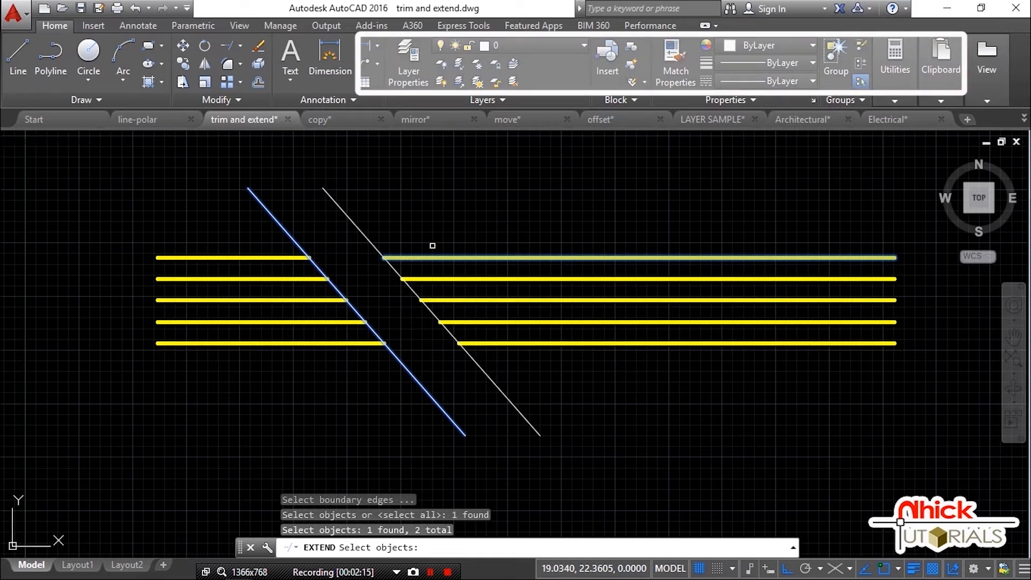
{"action": "key", "text": "Return"}
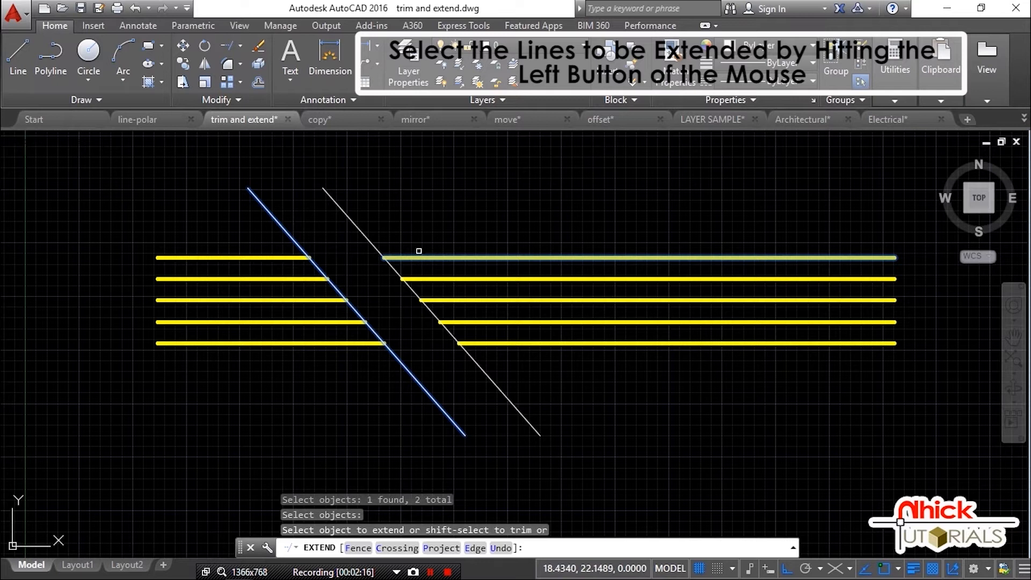
Step: Extend the five right-hand yellow lines to the left diagonal line and end the command
{"action": "left_click", "coordinate": [416, 253]}
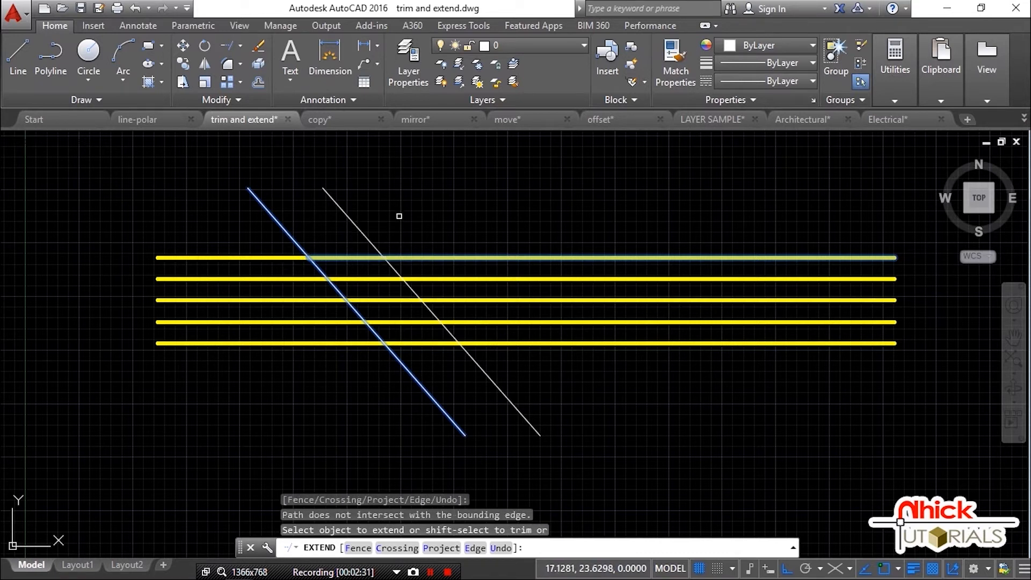
{"action": "mouse_move", "coordinate": [426, 235]}
{"action": "middle_mouse_down"}
{"action": "mouse_move", "coordinate": [507, 311]}
{"action": "mouse_move", "coordinate": [497, 307]}
{"action": "middle_mouse_up"}
{"action": "key", "text": "Escape"}
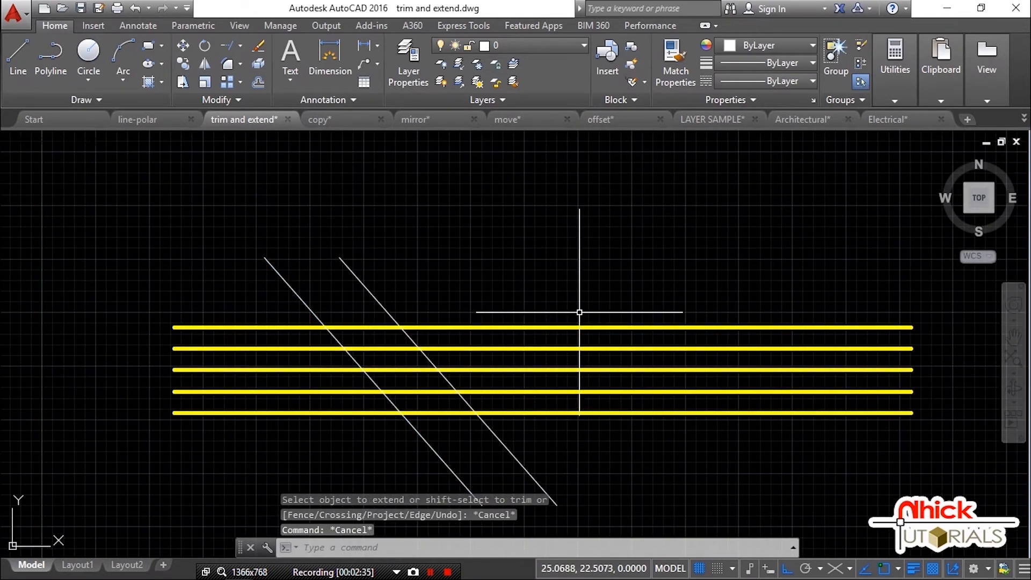
Step: Undo the extension of the right-hand yellow lines
{"action": "middle_click_drag", "start_coordinate": [594, 311], "coordinate": [511, 286]}
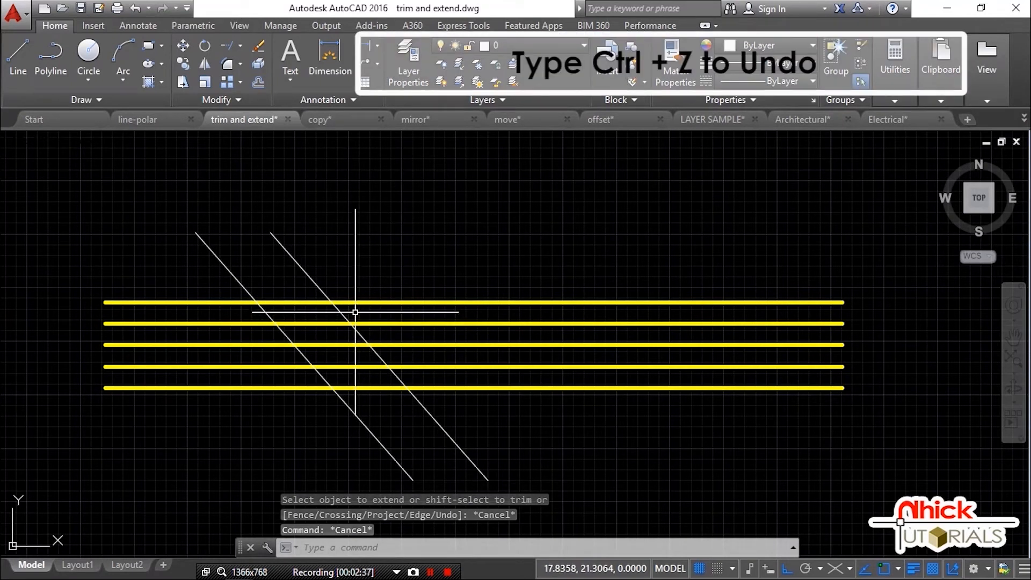
{"action": "key", "text": "ctrl+z"}
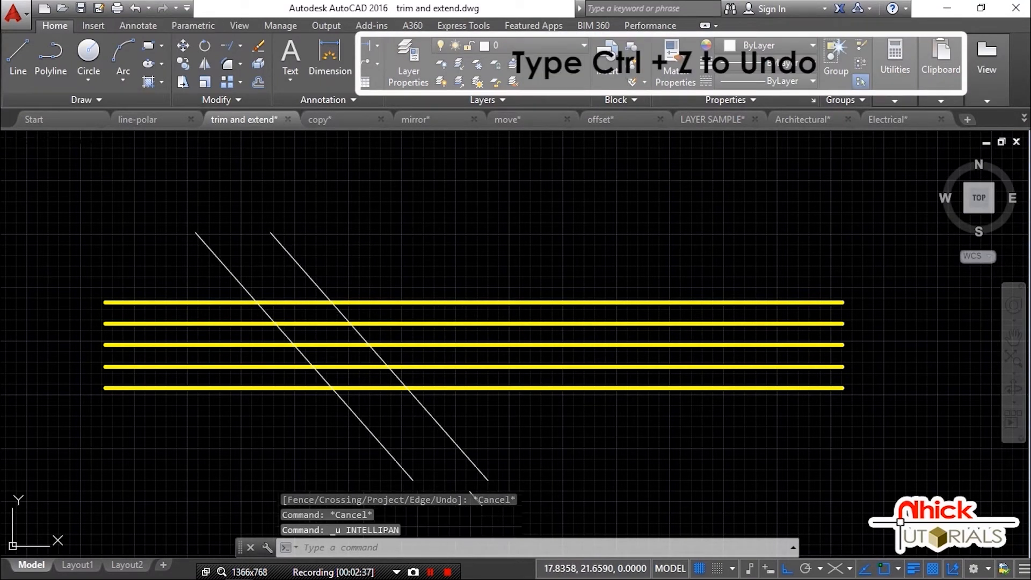
{"action": "key", "text": "ctrl+z"}
Step: With all objects as boundaries, extend the top two right-hand yellow lines to the left diagonal line
{"action": "middle_click_drag", "start_coordinate": [473, 289], "coordinate": [447, 293]}
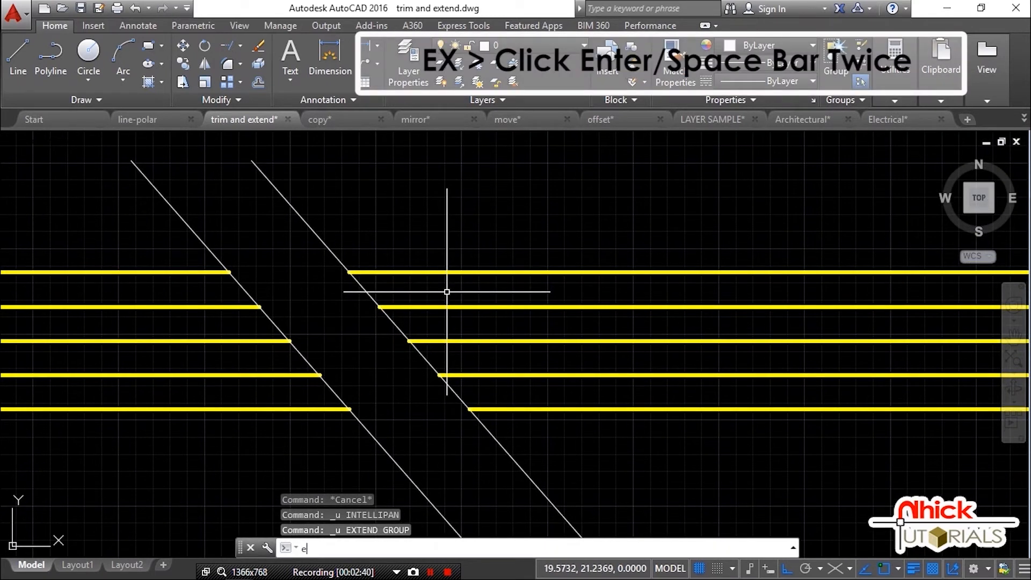
{"action": "key", "text": "Return"}
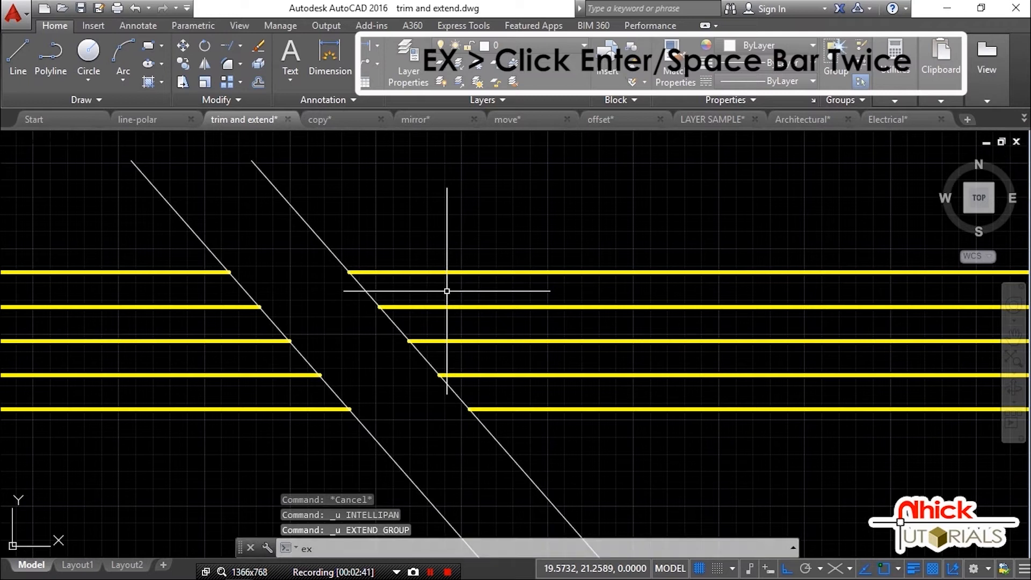
{"action": "key", "text": "Return"}
{"action": "key", "text": "Return"}
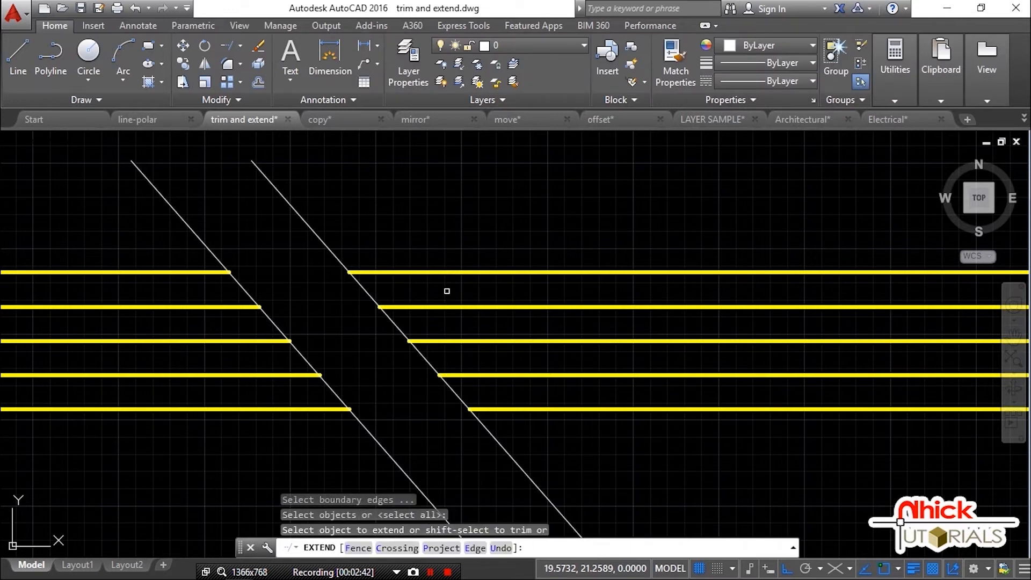
{"action": "left_click", "coordinate": [456, 273]}
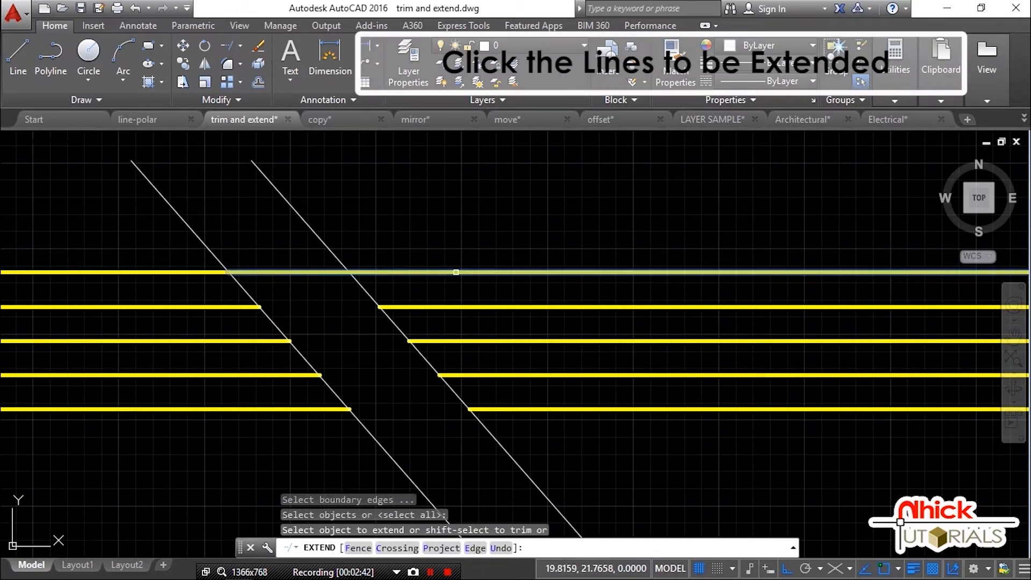
{"action": "left_click", "coordinate": [456, 271]}
{"action": "left_click", "coordinate": [466, 306]}
{"action": "left_click", "coordinate": [466, 306]}
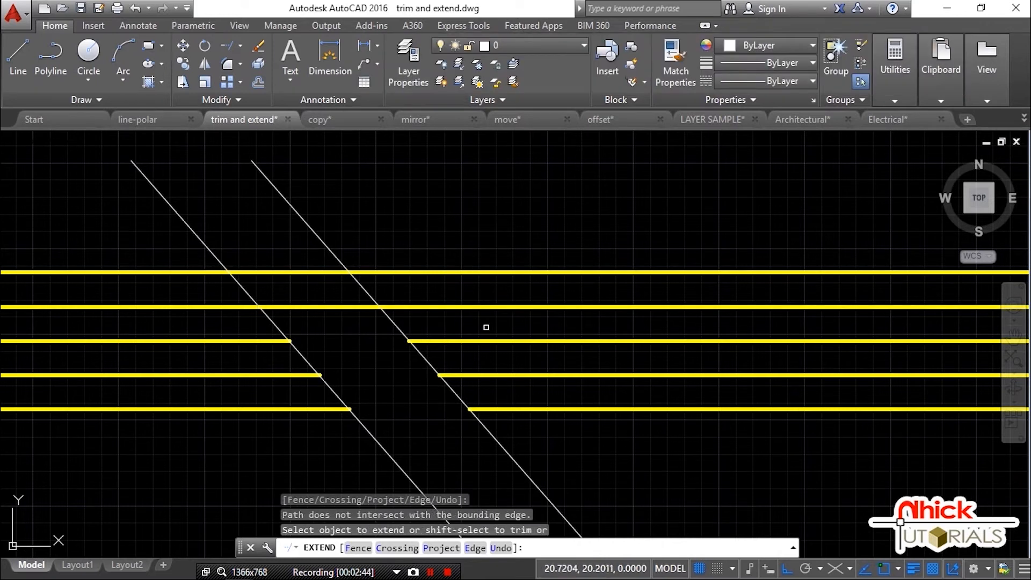
Step: Extend the remaining three right-hand yellow lines to the left diagonal with a crossing selection and end the command
{"action": "middle_click_drag", "start_coordinate": [534, 357], "coordinate": [467, 320]}
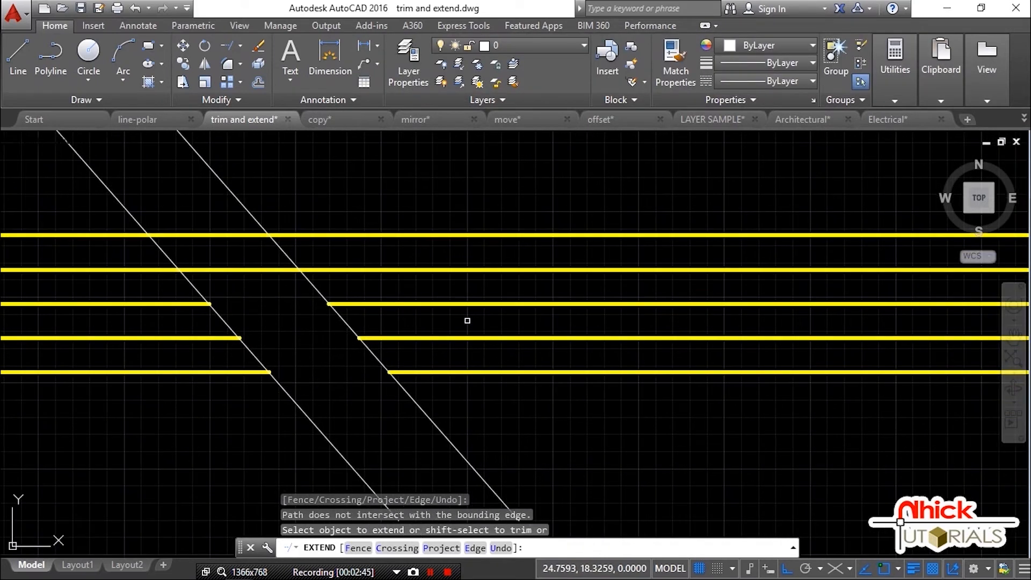
{"action": "left_click", "coordinate": [593, 402]}
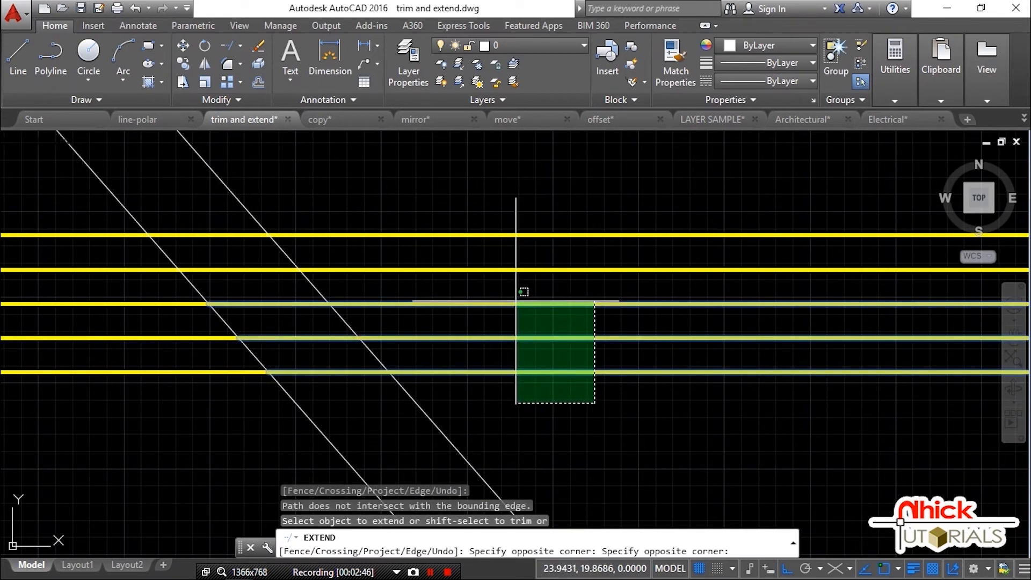
{"action": "left_click", "coordinate": [516, 298]}
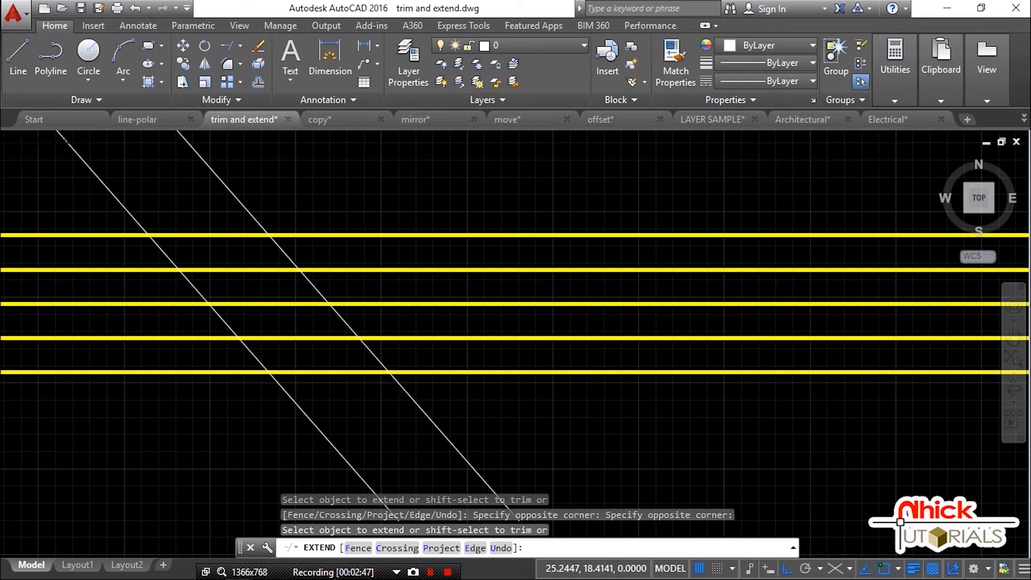
{"action": "scroll", "coordinate": [561, 352], "scroll_direction": "down", "scroll_amount": 2}
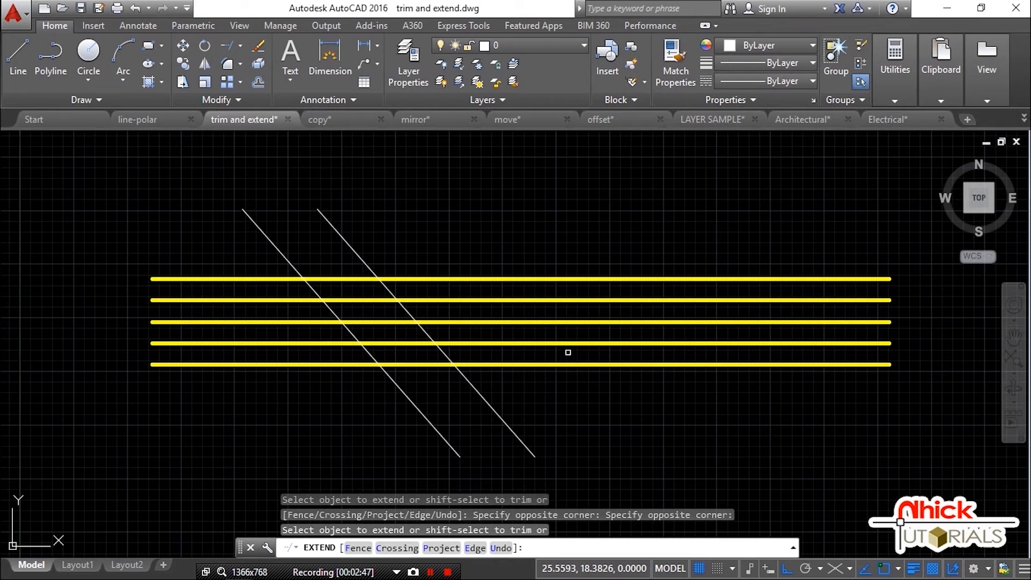
{"action": "left_click", "coordinate": [691, 363]}
{"action": "middle_click_drag", "start_coordinate": [696, 360], "coordinate": [648, 359]}
{"action": "key", "text": "Escape"}
{"action": "key", "text": "Escape"}
Step: With all objects as cutting edges, trim the upper-left quadrants of the outer and middle circles in the crosshair figure
{"action": "middle_click_drag", "start_coordinate": [861, 274], "coordinate": [216, 315]}
{"action": "middle_click_drag", "start_coordinate": [717, 270], "coordinate": [536, 227]}
{"action": "middle_click_drag", "start_coordinate": [938, 268], "coordinate": [221, 224]}
{"action": "scroll", "coordinate": [637, 253], "scroll_direction": "down", "scroll_amount": 2}
{"action": "scroll", "coordinate": [657, 273], "scroll_direction": "up", "scroll_amount": 2}
{"action": "middle_click_drag", "start_coordinate": [661, 302], "coordinate": [686, 331]}
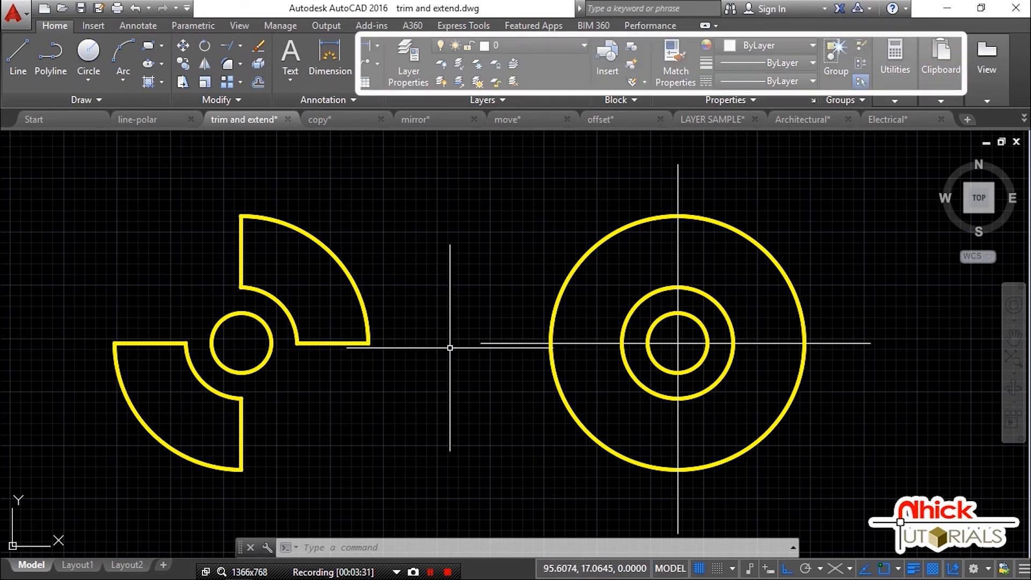
{"action": "type", "text": "Tr"}
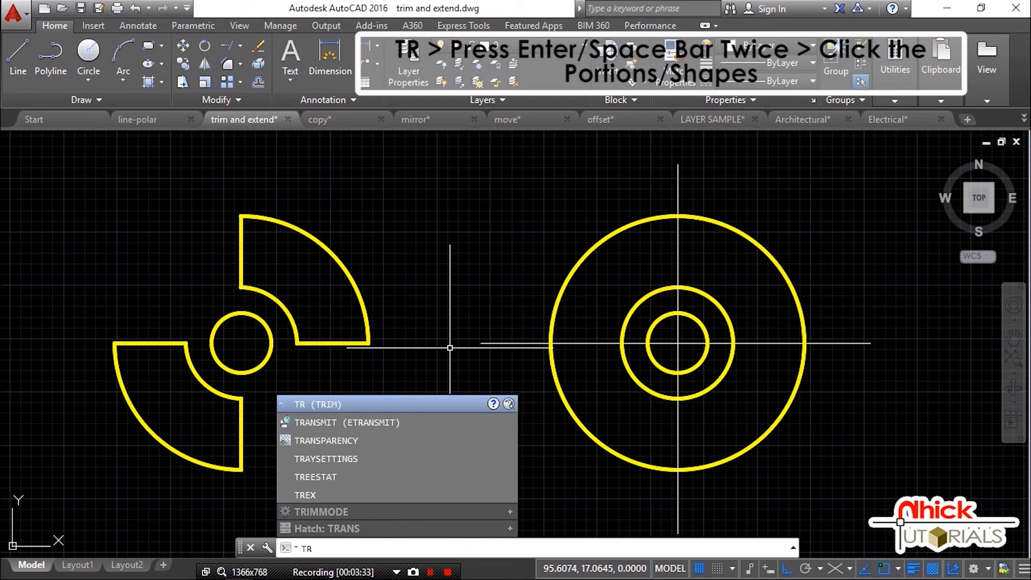
{"action": "key", "text": "Return"}
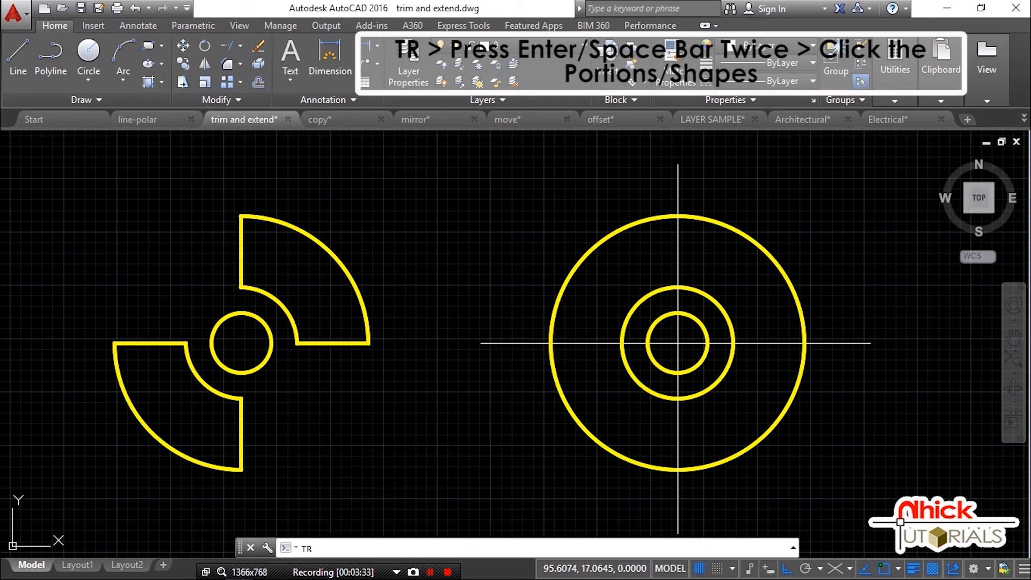
{"action": "key", "text": "Return"}
{"action": "key", "text": "Return"}
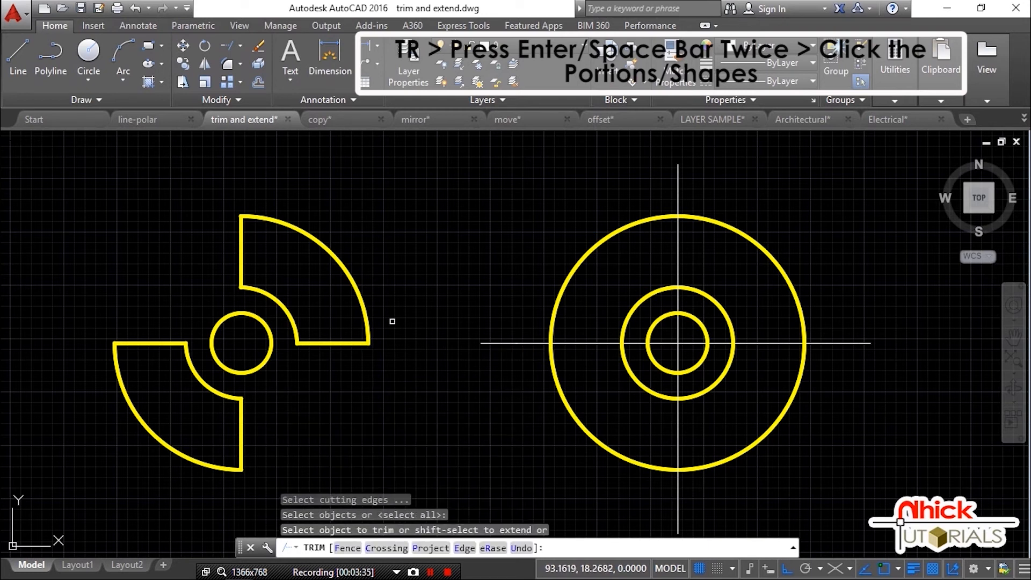
{"action": "left_click", "coordinate": [239, 248]}
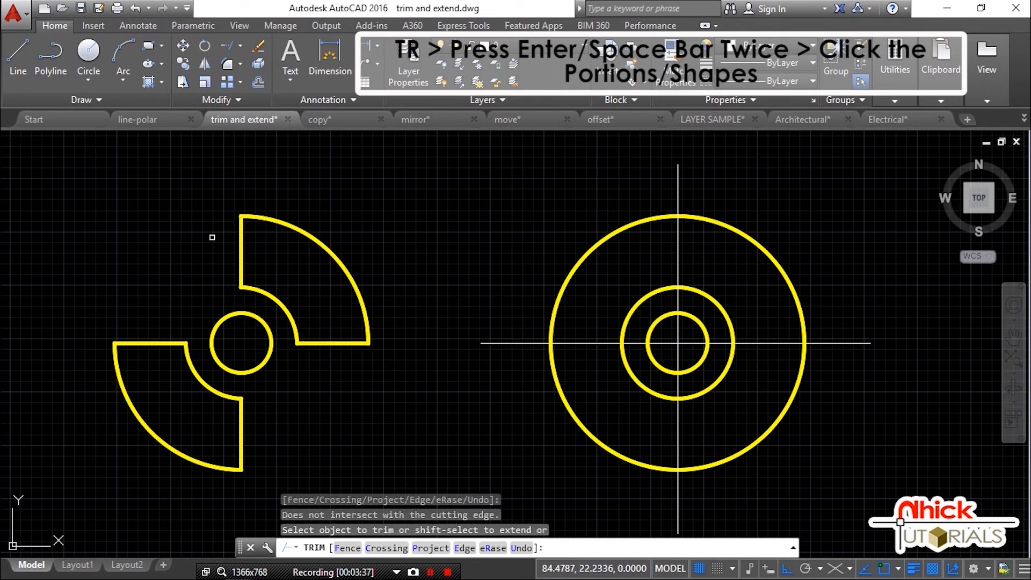
{"action": "left_click", "coordinate": [617, 231]}
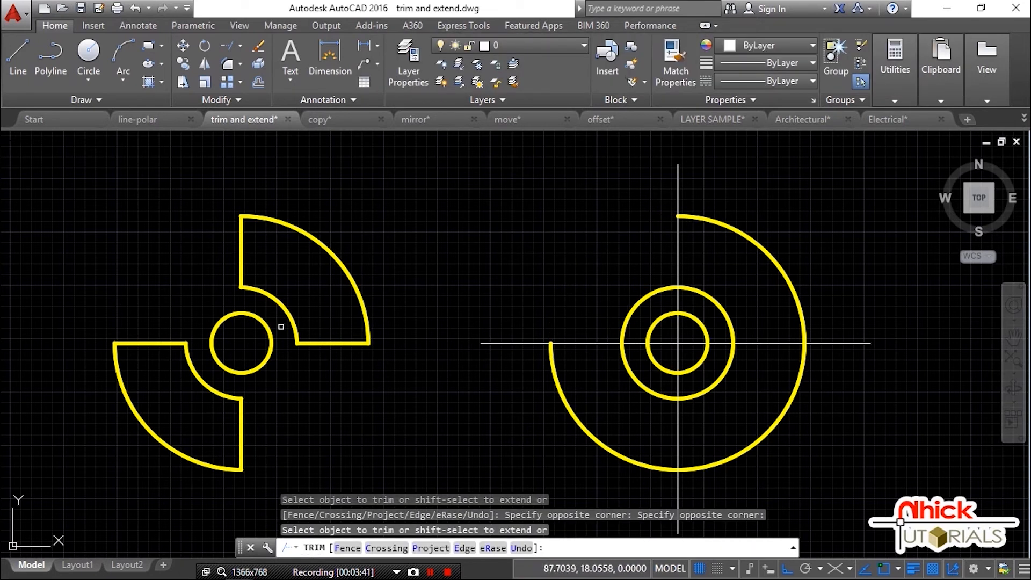
{"action": "left_click", "coordinate": [661, 305]}
{"action": "left_click", "coordinate": [640, 288]}
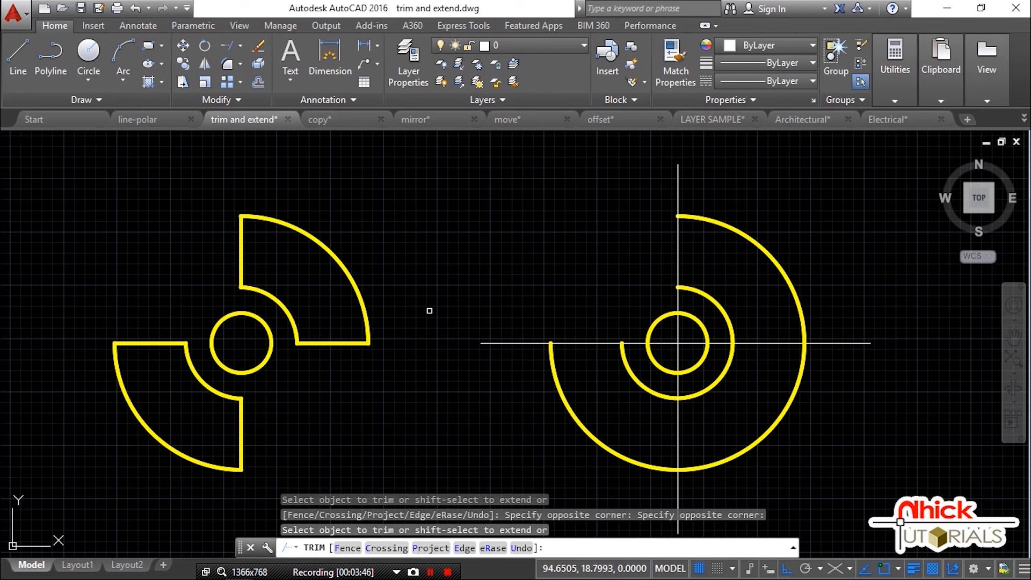
Step: Trim the lower-right quadrants of the middle and outer circles in the crosshair figure
{"action": "left_click", "coordinate": [263, 368]}
{"action": "left_click", "coordinate": [734, 371]}
{"action": "left_click", "coordinate": [709, 359]}
{"action": "left_click", "coordinate": [808, 447]}
{"action": "left_click", "coordinate": [763, 400]}
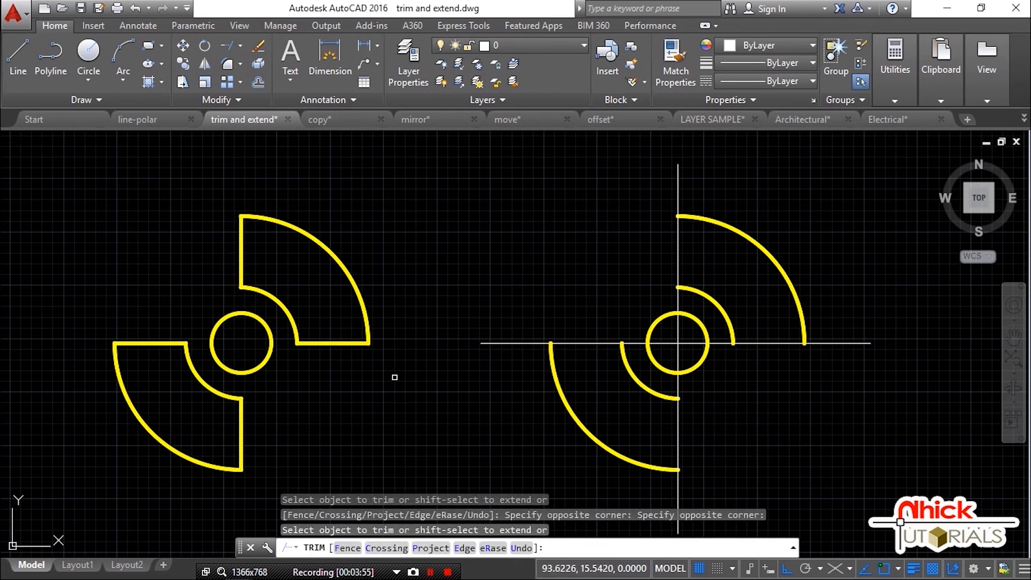
Step: Trim the horizontal and vertical crosshair lines inside the smallest circle
{"action": "scroll", "coordinate": [281, 344], "scroll_direction": "up", "scroll_amount": 2}
{"action": "left_click", "coordinate": [239, 309]}
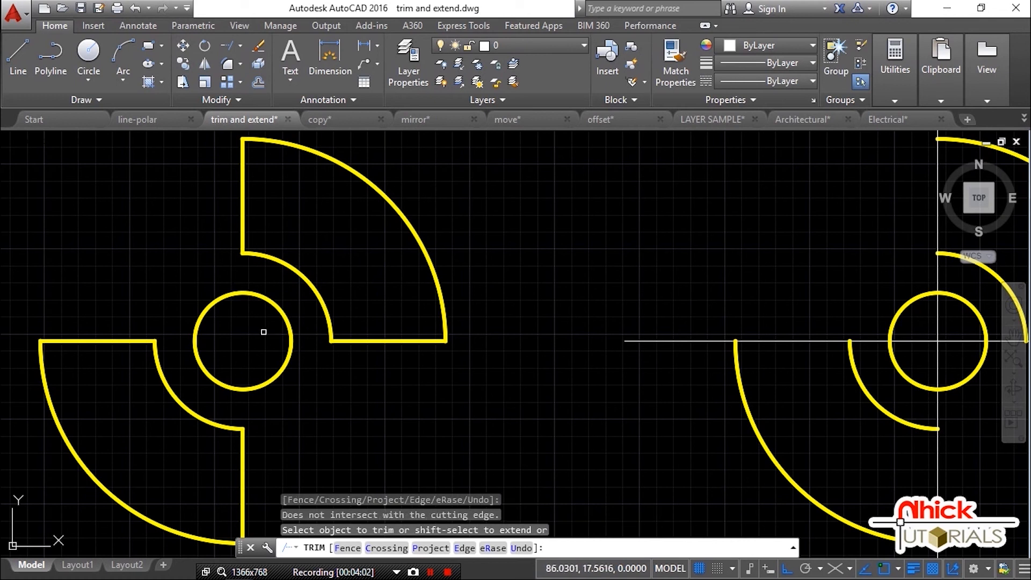
{"action": "middle_click_drag", "start_coordinate": [584, 376], "coordinate": [494, 364]}
{"action": "left_click", "coordinate": [854, 305]}
{"action": "left_click", "coordinate": [838, 301]}
{"action": "left_click", "coordinate": [872, 340]}
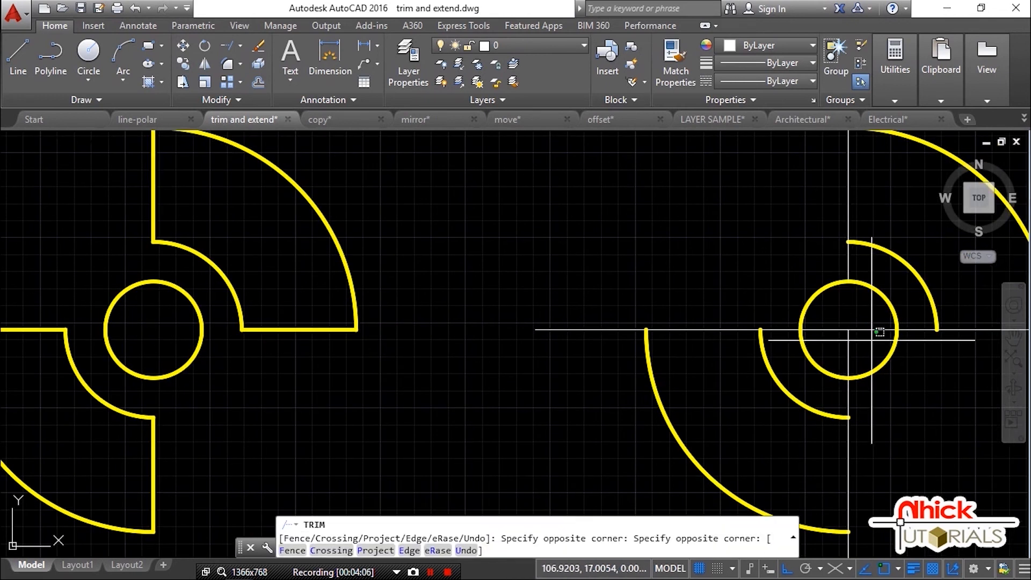
{"action": "left_click", "coordinate": [112, 306]}
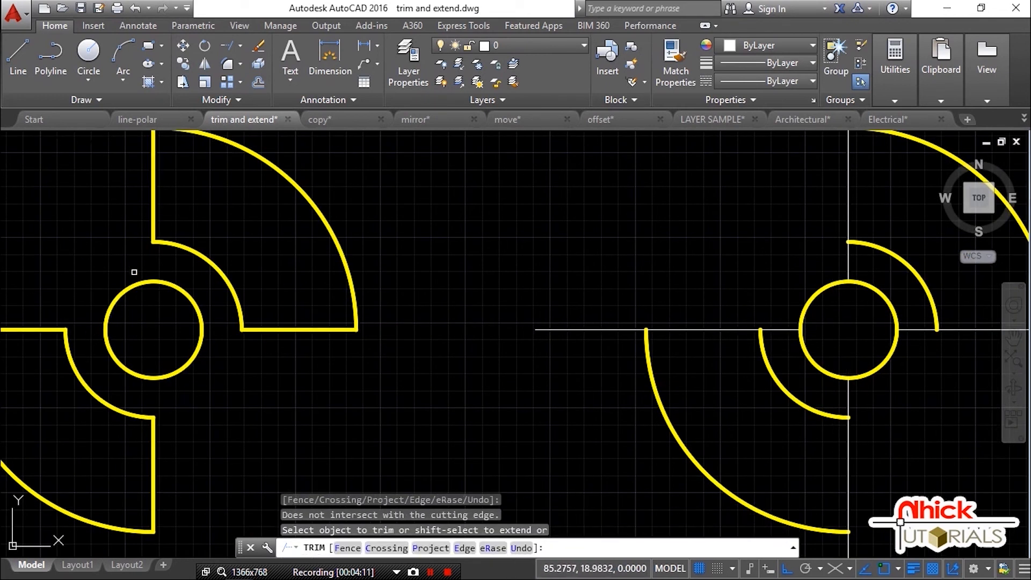
Step: Trim the crosshair segments between the smallest circle and the middle arc radius
{"action": "left_click", "coordinate": [778, 357]}
{"action": "left_click", "coordinate": [788, 320]}
{"action": "left_click", "coordinate": [871, 253]}
{"action": "left_click", "coordinate": [847, 263]}
{"action": "left_click", "coordinate": [922, 346]}
{"action": "left_click", "coordinate": [921, 311]}
{"action": "scroll", "coordinate": [461, 383], "scroll_direction": "down", "scroll_amount": 2}
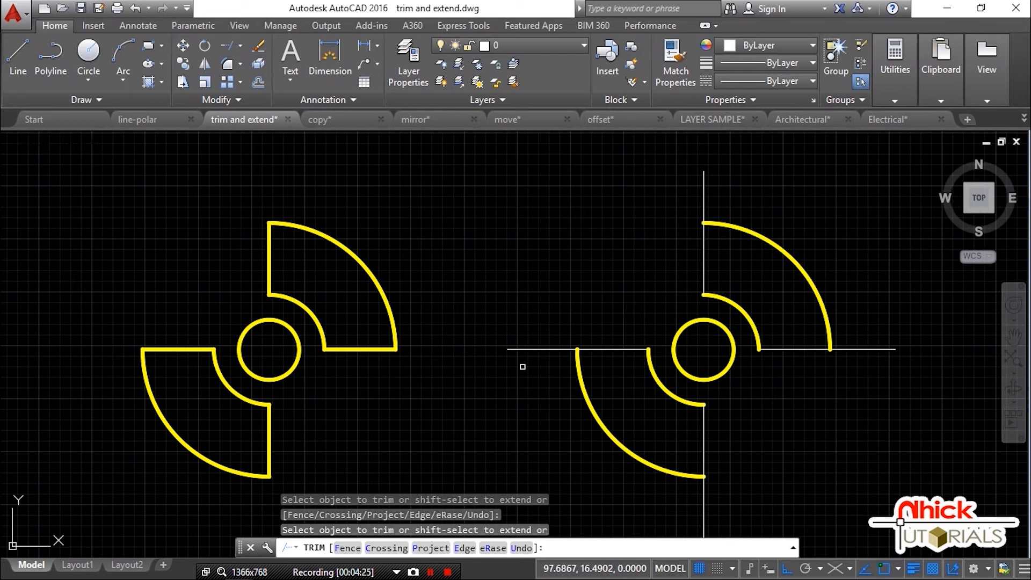
Step: Trim the crosshair line ends projecting beyond the outer arcs and end the Trim command
{"action": "left_click", "coordinate": [522, 367]}
{"action": "left_click", "coordinate": [500, 321]}
{"action": "left_click", "coordinate": [753, 190]}
{"action": "left_click", "coordinate": [685, 180]}
{"action": "left_click", "coordinate": [911, 391]}
{"action": "left_click", "coordinate": [879, 324]}
{"action": "middle_click_drag", "start_coordinate": [784, 444], "coordinate": [767, 430]}
{"action": "key", "text": "Escape"}
{"action": "key", "text": "Escape"}
{"action": "key", "text": "Escape"}
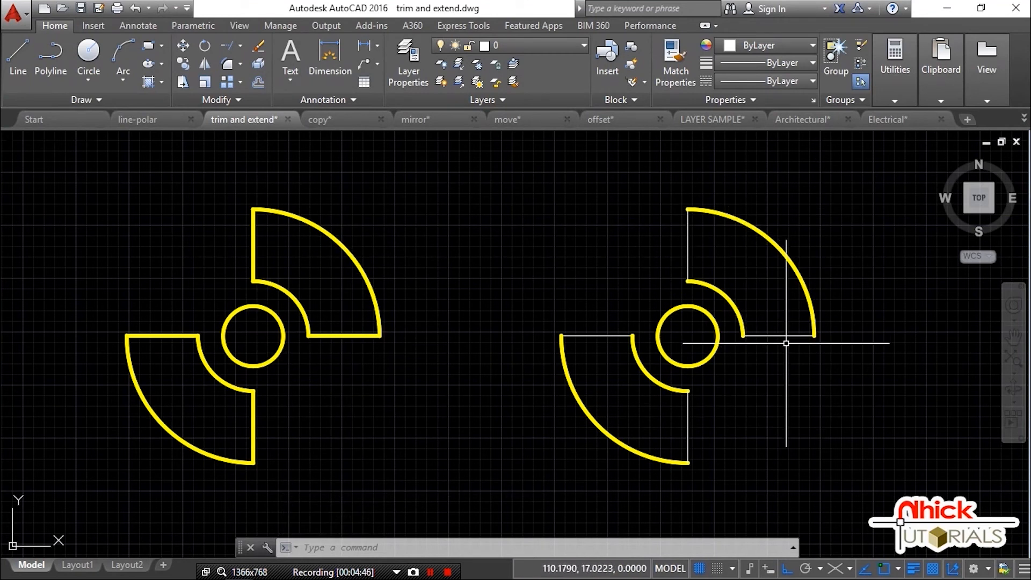
{"action": "left_click", "coordinate": [742, 330]}
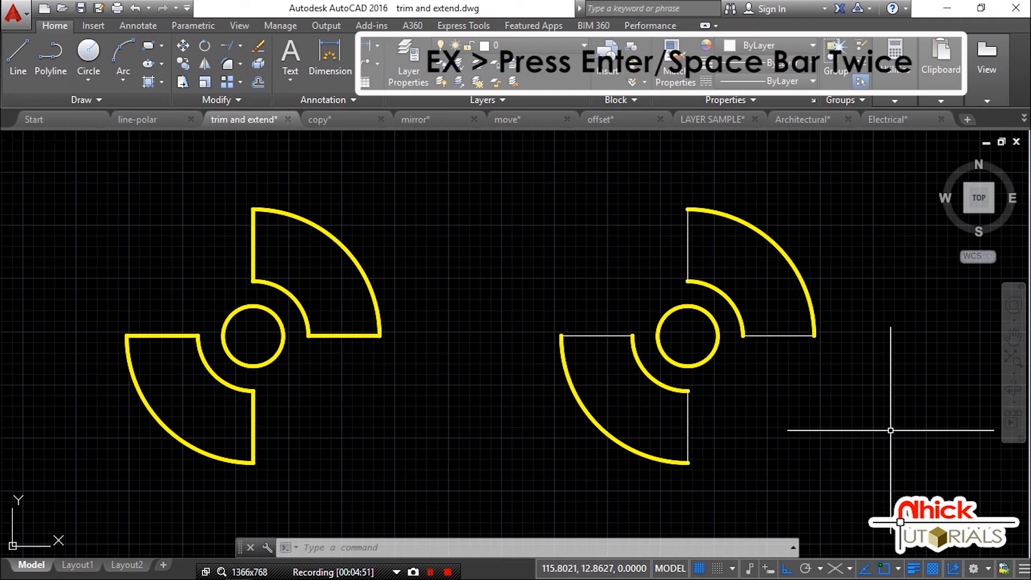
Step: With all objects as boundaries, extend the middle arcs of the right-hand figure into a full circle
{"action": "type", "text": "e"}
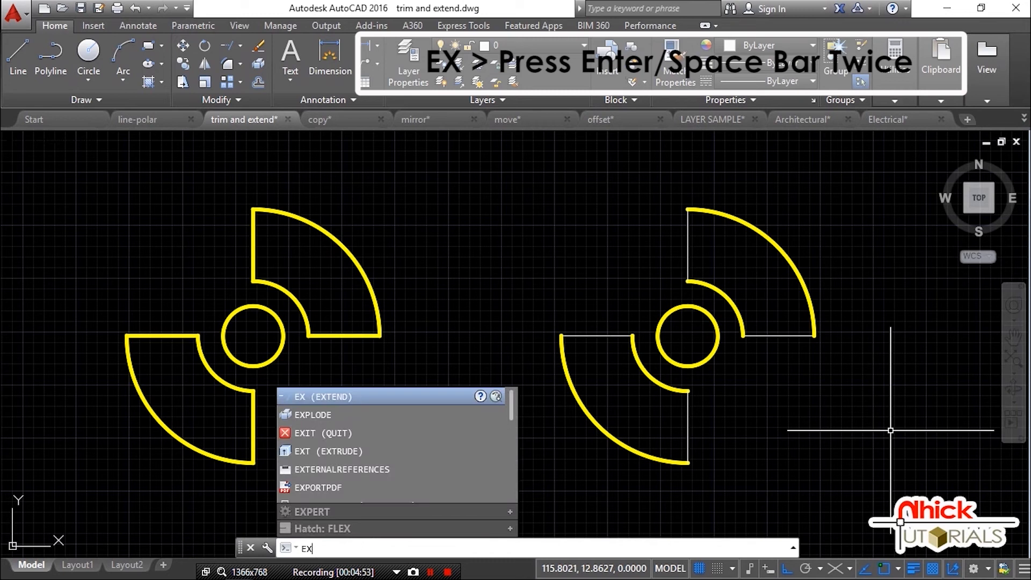
{"action": "key", "text": "Return"}
{"action": "key", "text": "Return"}
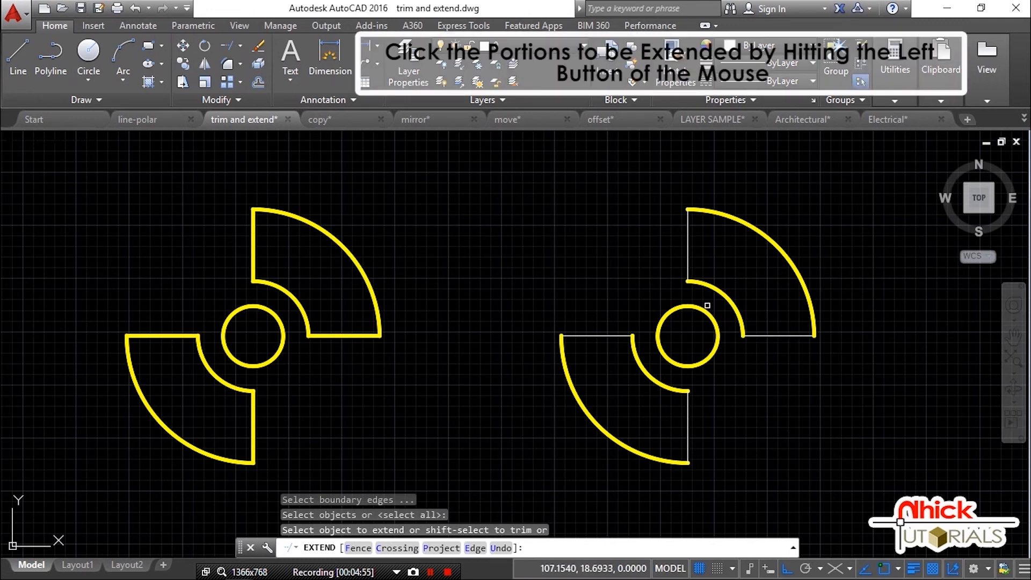
{"action": "left_click", "coordinate": [706, 301]}
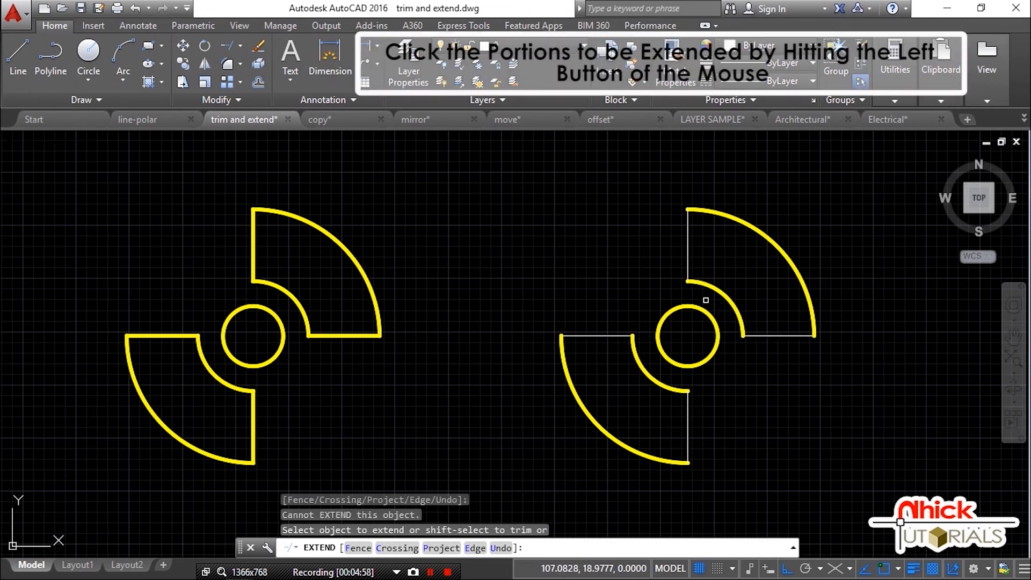
{"action": "left_click", "coordinate": [695, 282]}
{"action": "left_click", "coordinate": [742, 324]}
{"action": "left_click", "coordinate": [742, 323]}
Step: Extend the upper-right outer arc at both ends to complete the outer circle and end the Extend command
{"action": "left_click", "coordinate": [714, 212]}
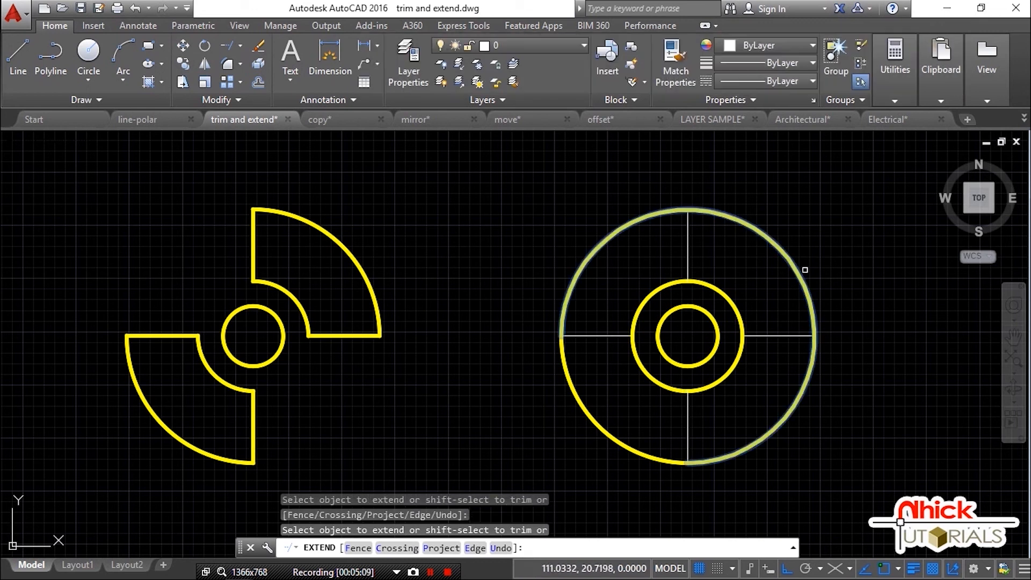
{"action": "left_click", "coordinate": [808, 314]}
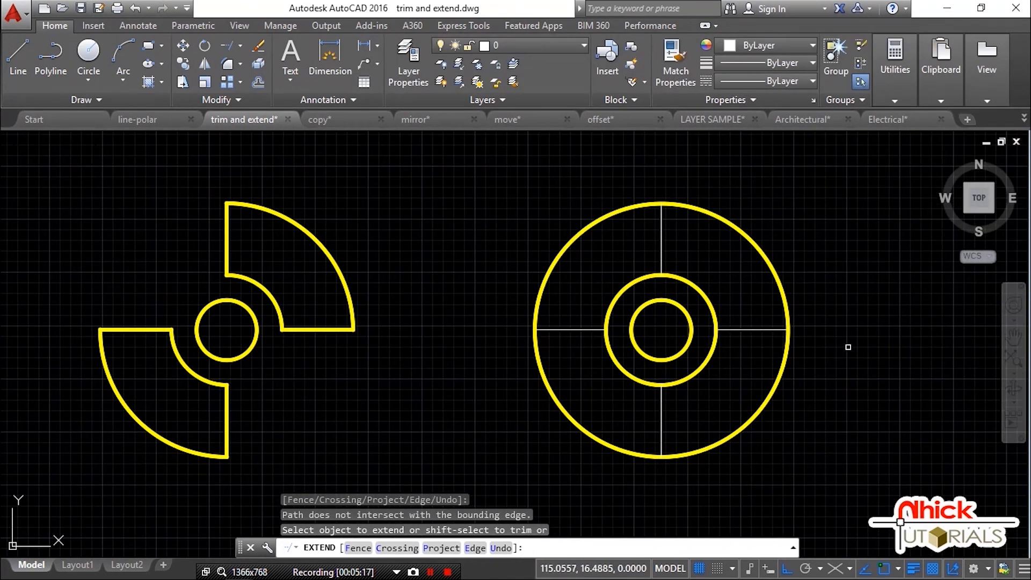
{"action": "key", "text": "Escape"}
{"action": "key", "text": "Escape"}
{"action": "middle_click_drag", "start_coordinate": [728, 340], "coordinate": [737, 344]}
{"action": "mouse_move", "coordinate": [689, 275]}
{"action": "middle_mouse_down"}
{"action": "mouse_move", "coordinate": [702, 276]}
{"action": "mouse_move", "coordinate": [698, 267]}
{"action": "middle_mouse_up"}
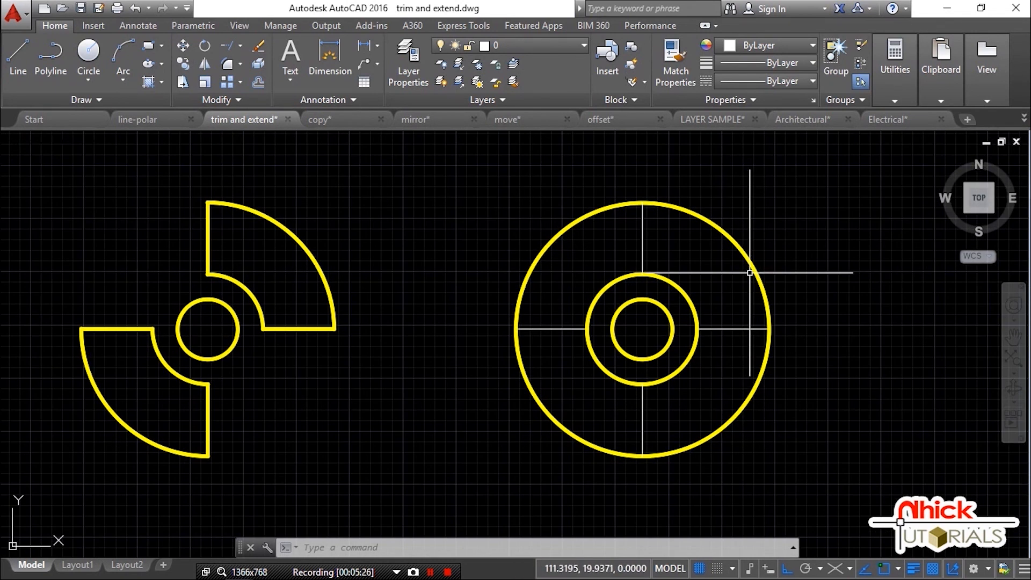
{"action": "scroll", "coordinate": [741, 273], "scroll_direction": "down", "scroll_amount": 2}
{"action": "middle_click_drag", "start_coordinate": [727, 292], "coordinate": [760, 287]}
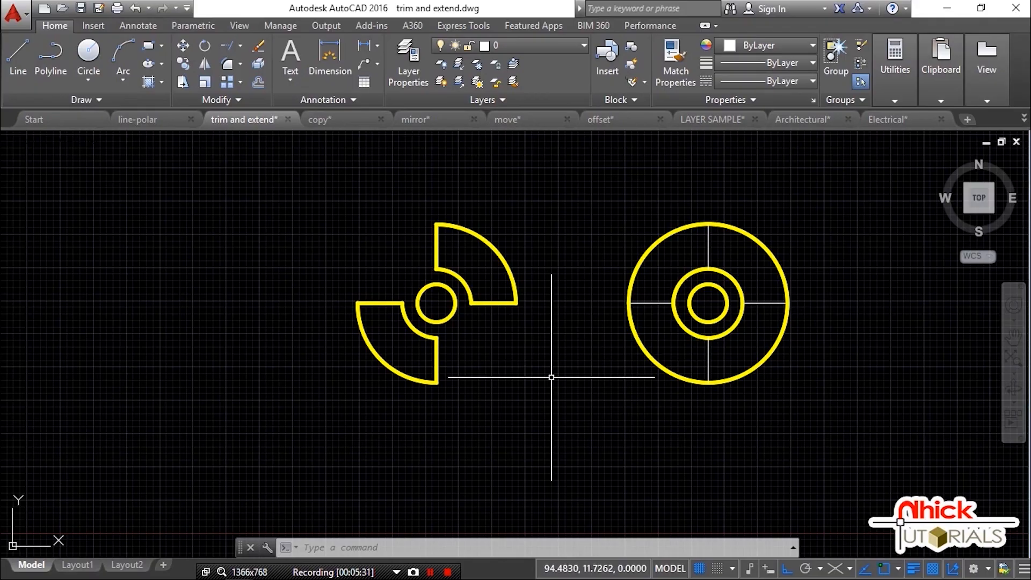